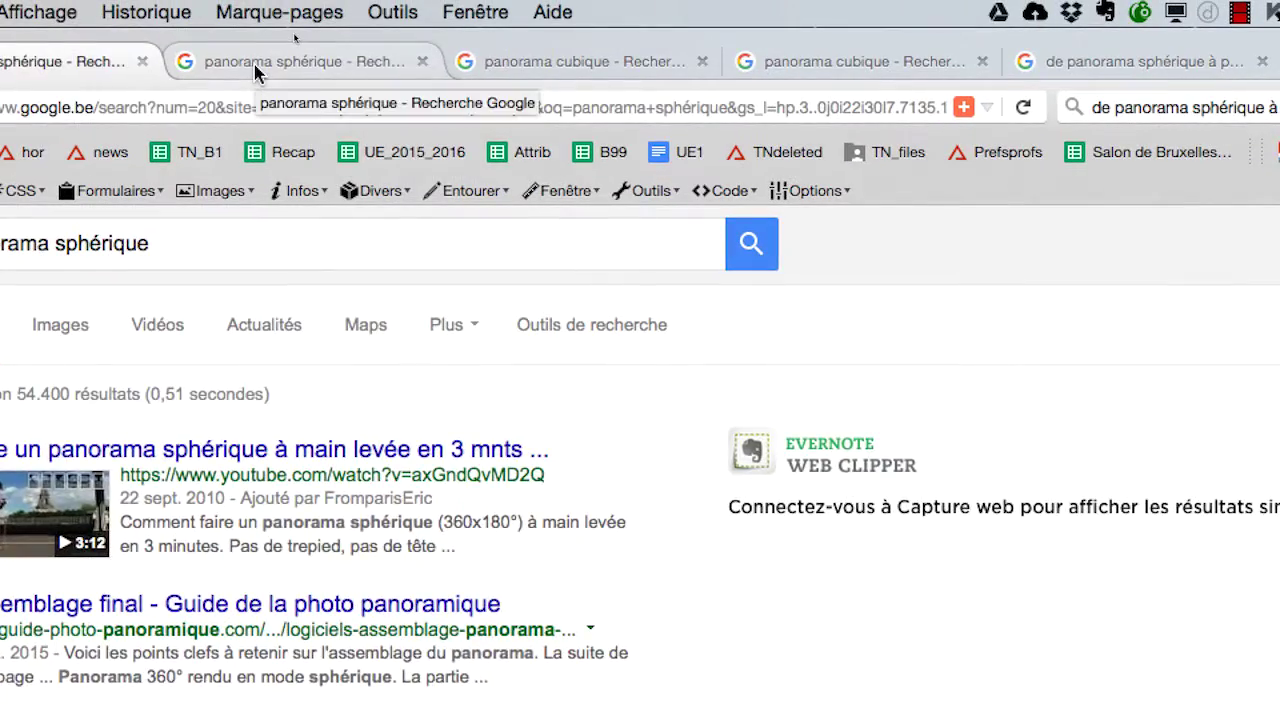
Look through the Google image results for "panorama sphérique" and the web and image results for "panorama cubique"
click(257, 68)
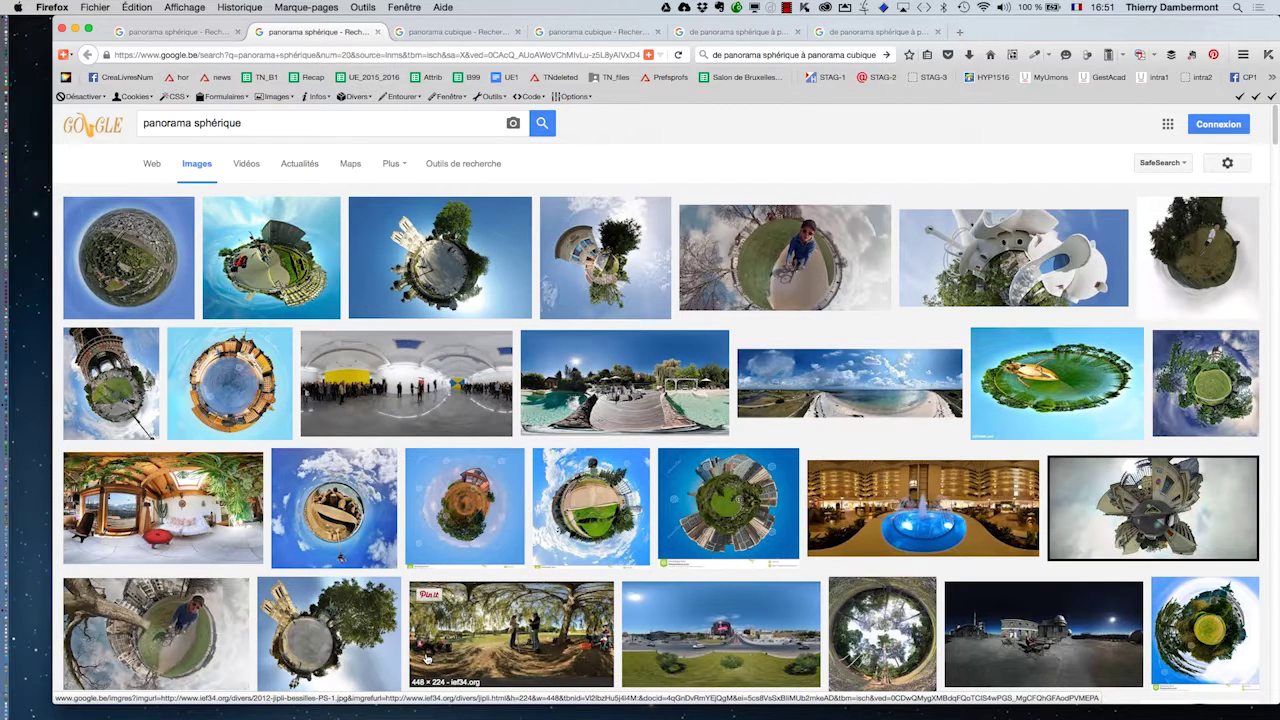
click(452, 33)
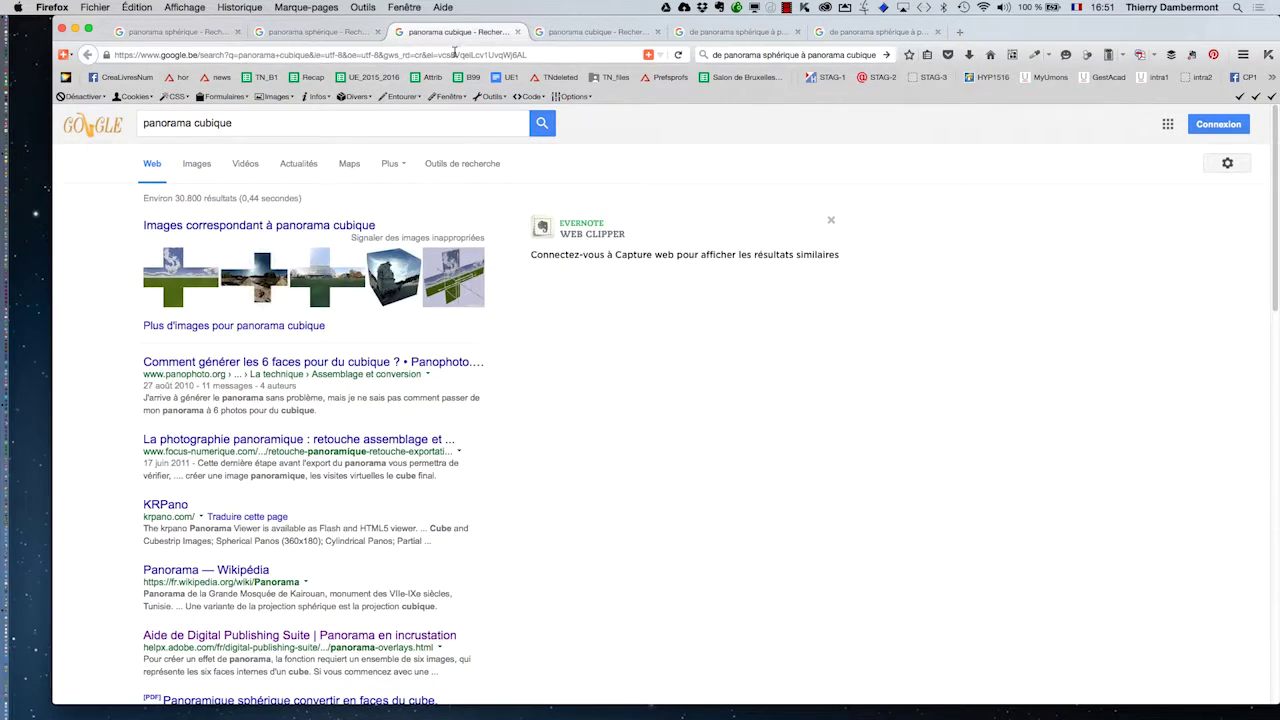
click(576, 36)
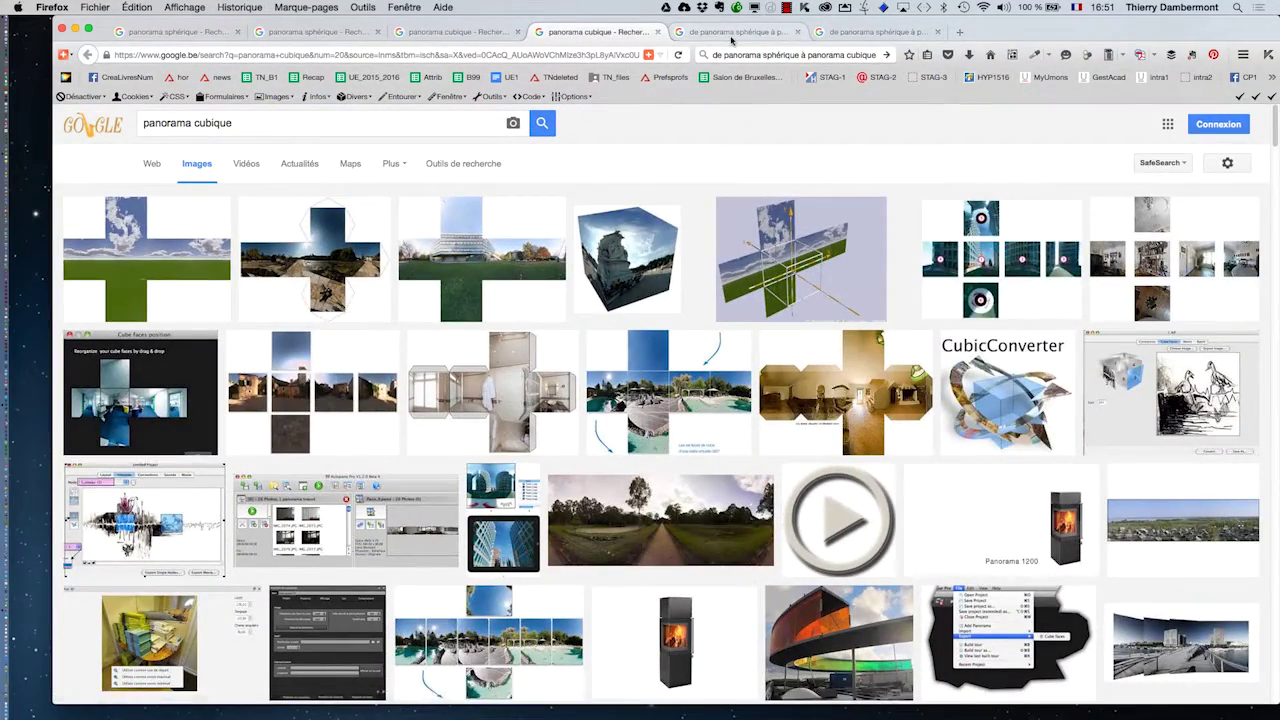
Review the web and image results of the search "de panorama sphérique à panorama cubique"
click(733, 33)
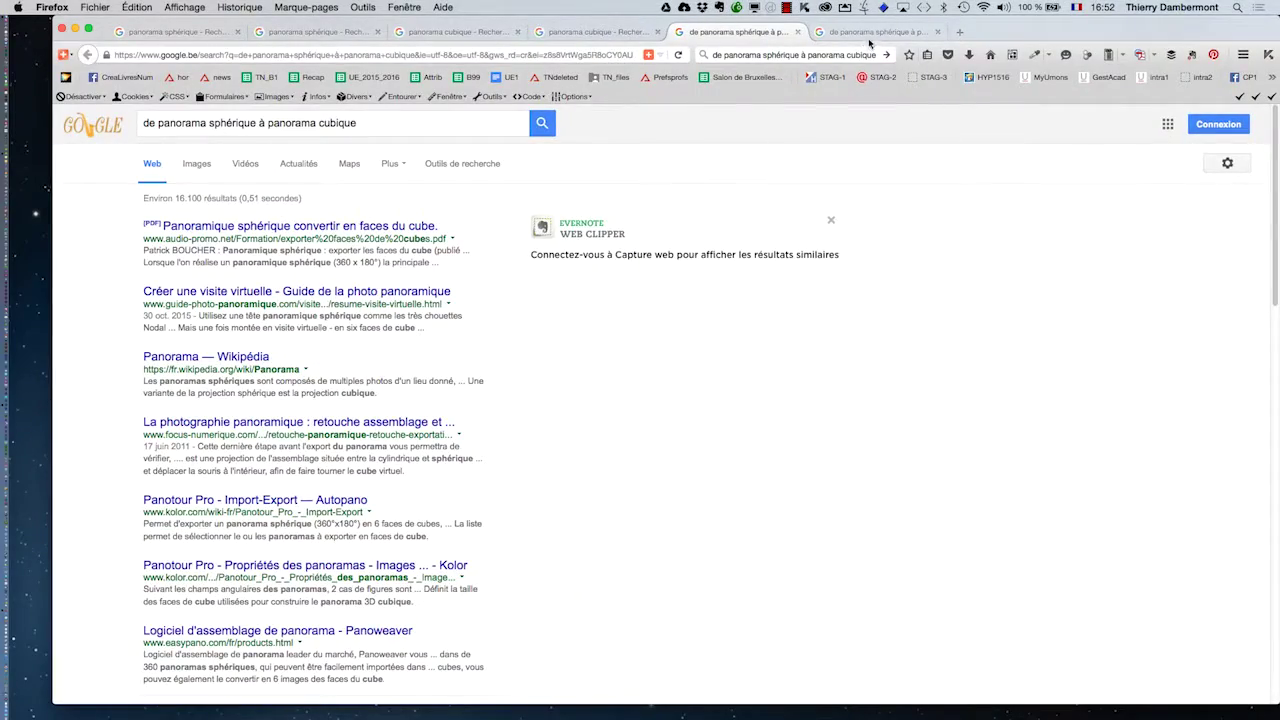
click(867, 33)
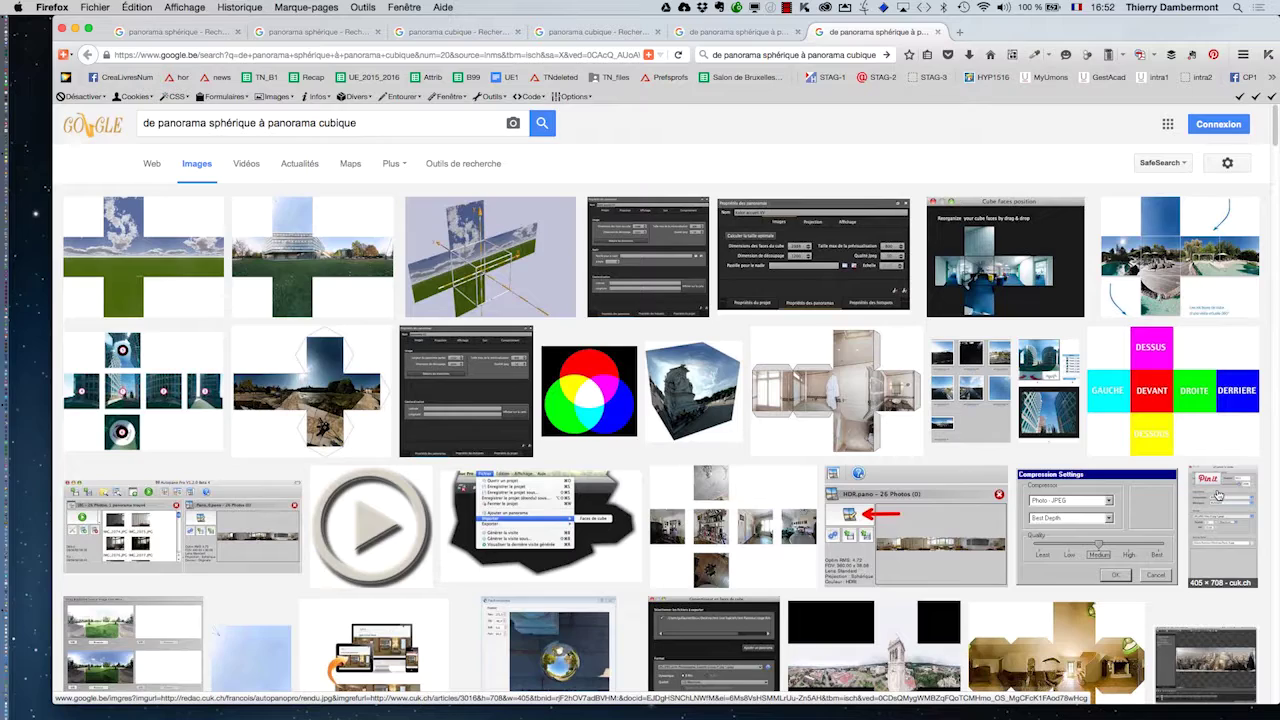
scroll(937, 340, down, 1)
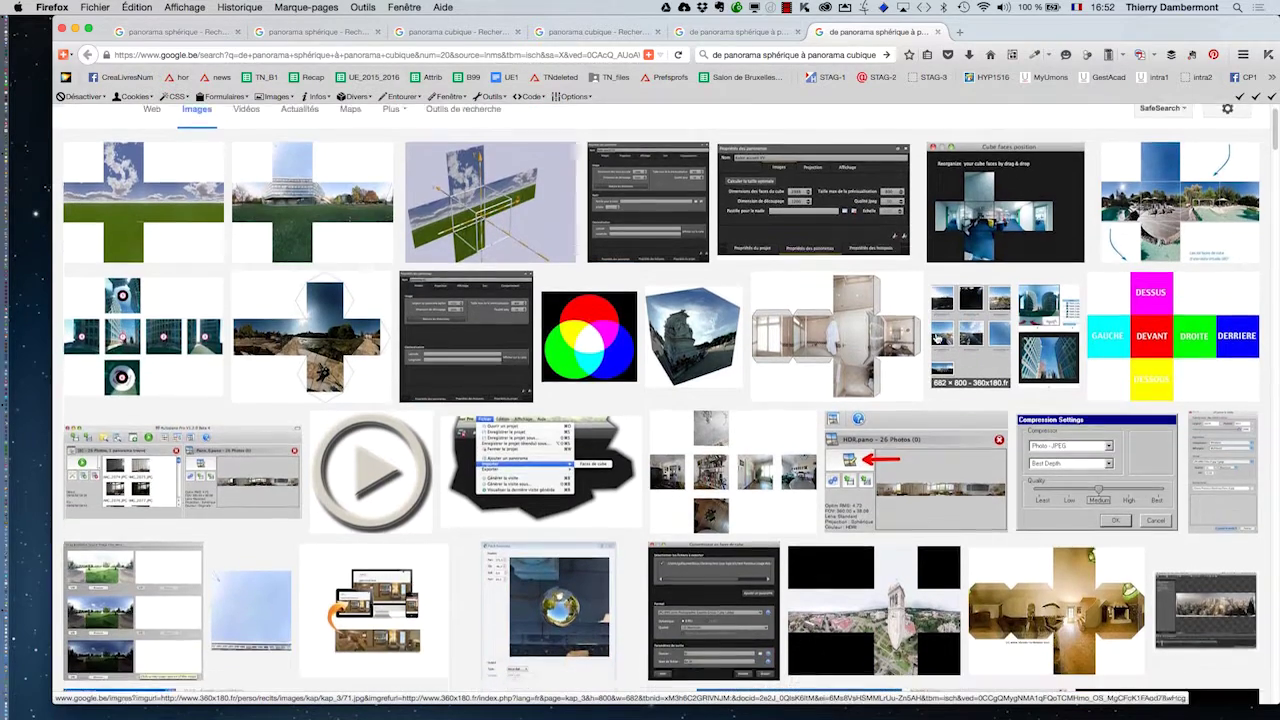
scroll(937, 340, down, 1)
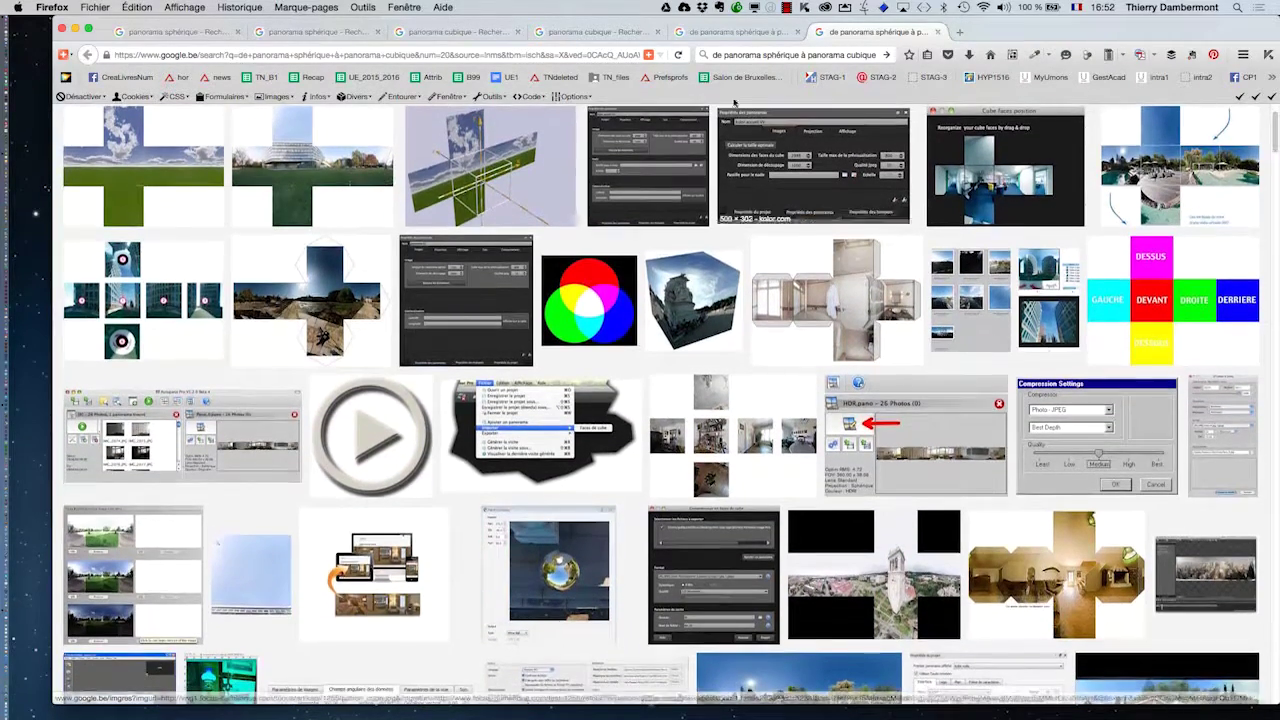
View the numbered helpx.adobe.com cube-cross image from the "panorama cubique" image results enlarged, and return to its preview page
click(595, 32)
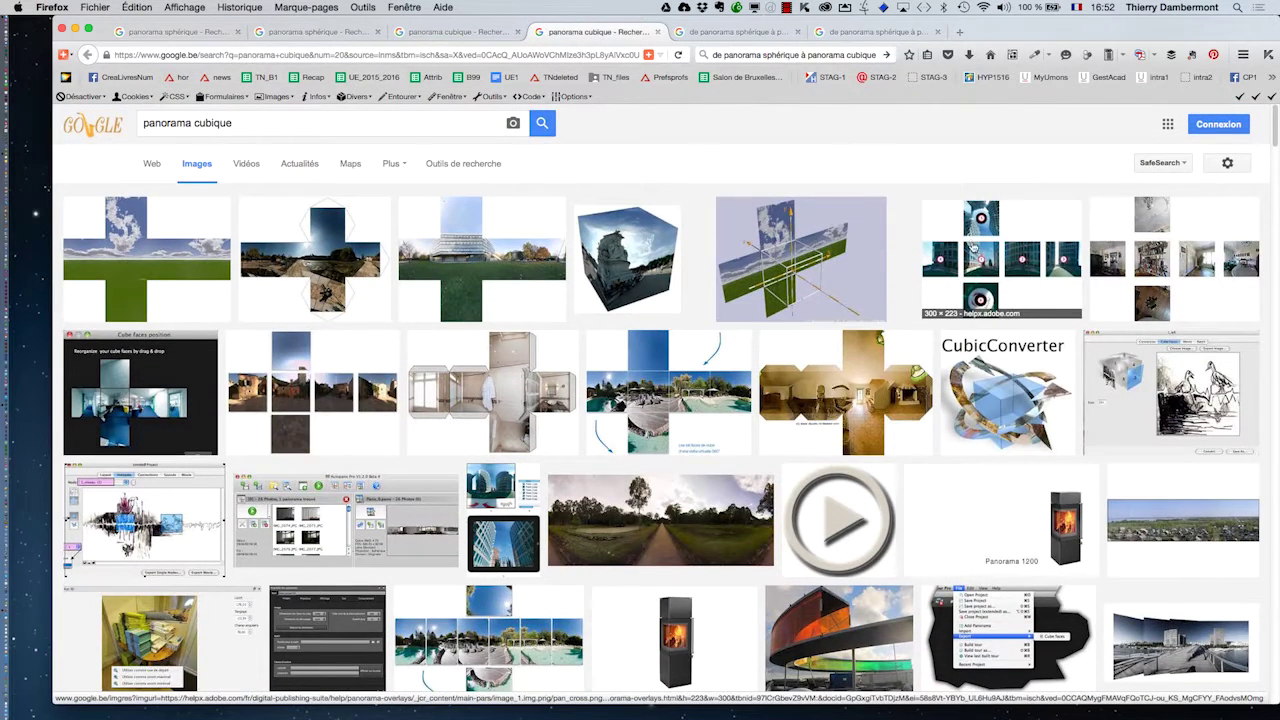
click(972, 245)
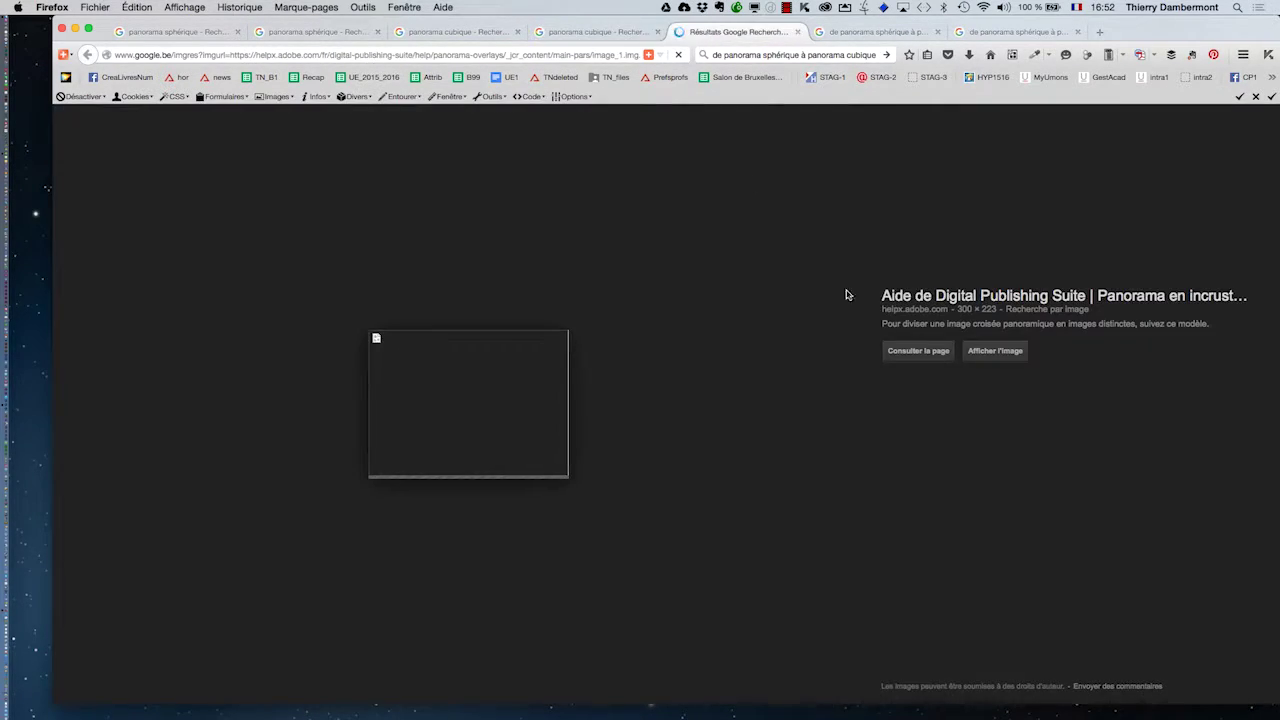
click(995, 352)
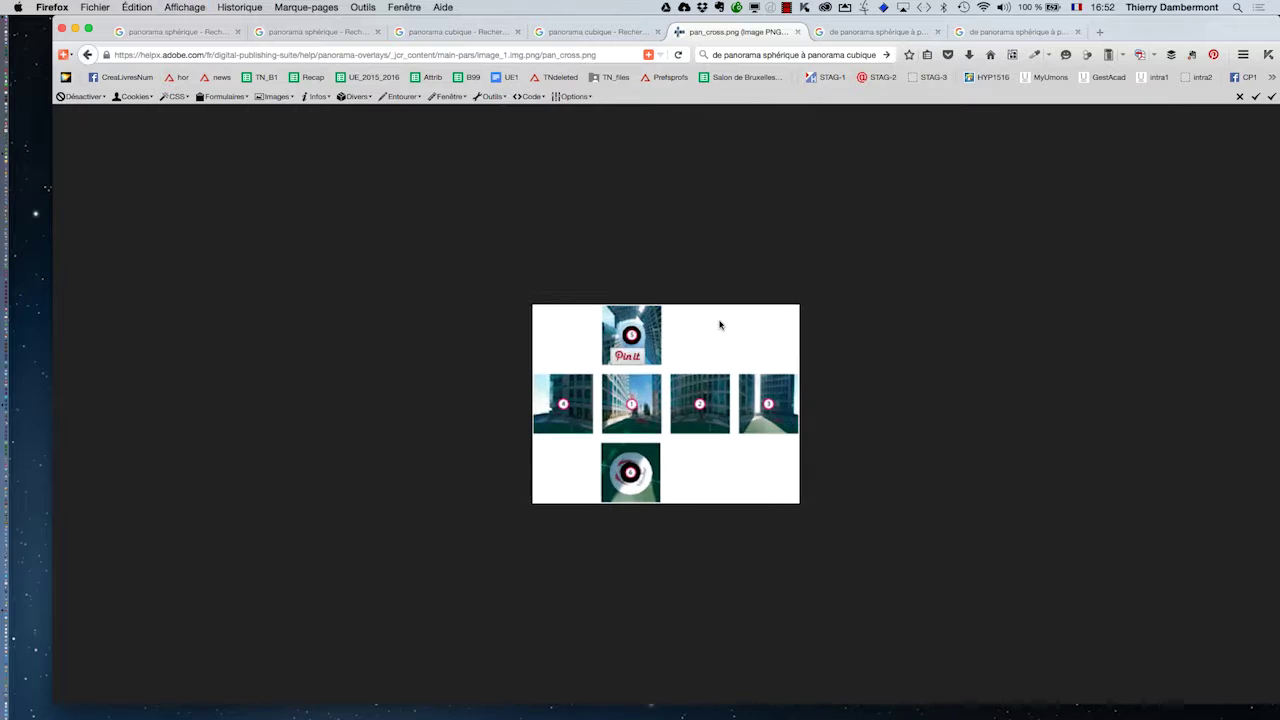
scroll(719, 324, up, 5)
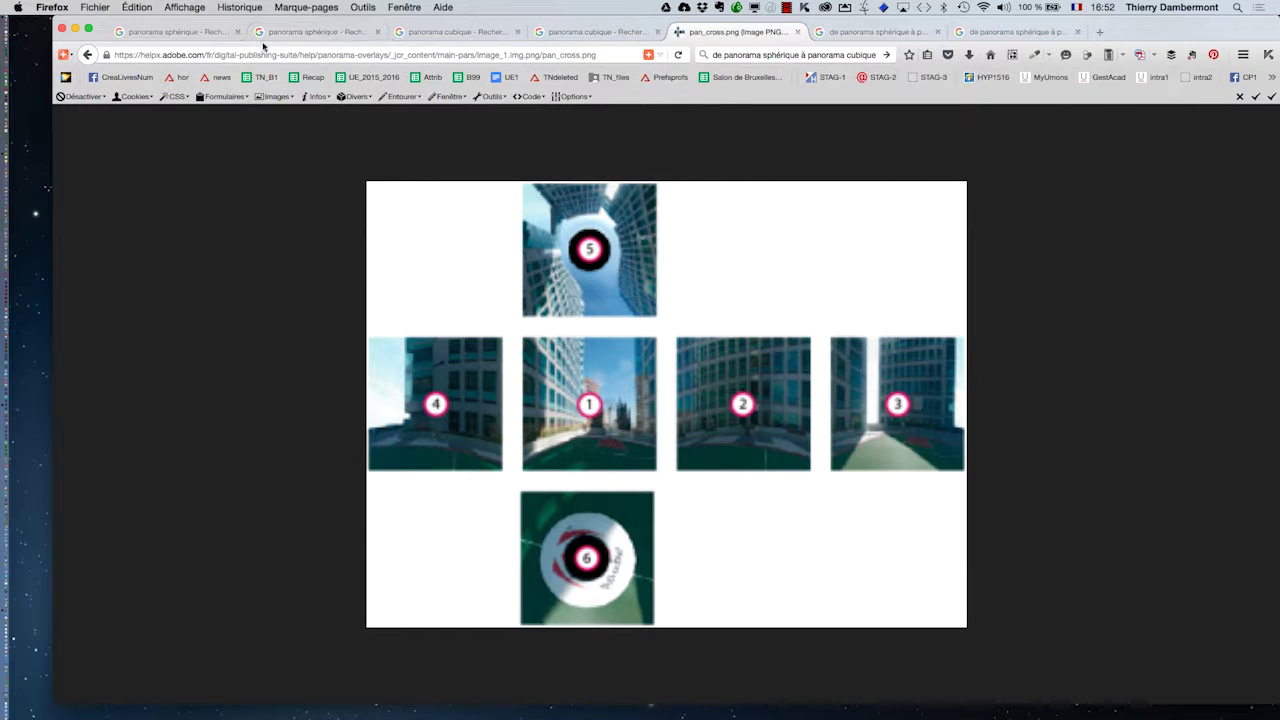
click(89, 55)
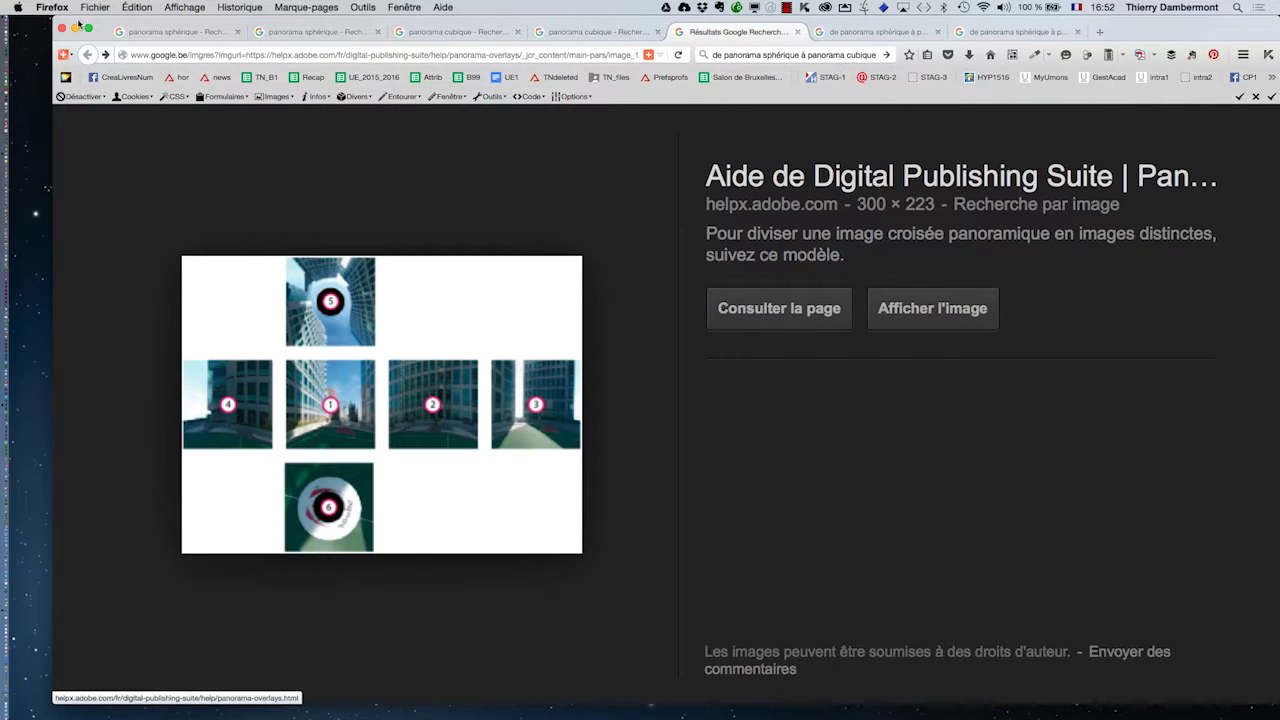
Display the full image of the cube layout labelled DESSUS, GAUCHE, DEVANT, DROITE, DERRIERE and DESSOUS from the sphérique-à-cubique image results
click(1045, 33)
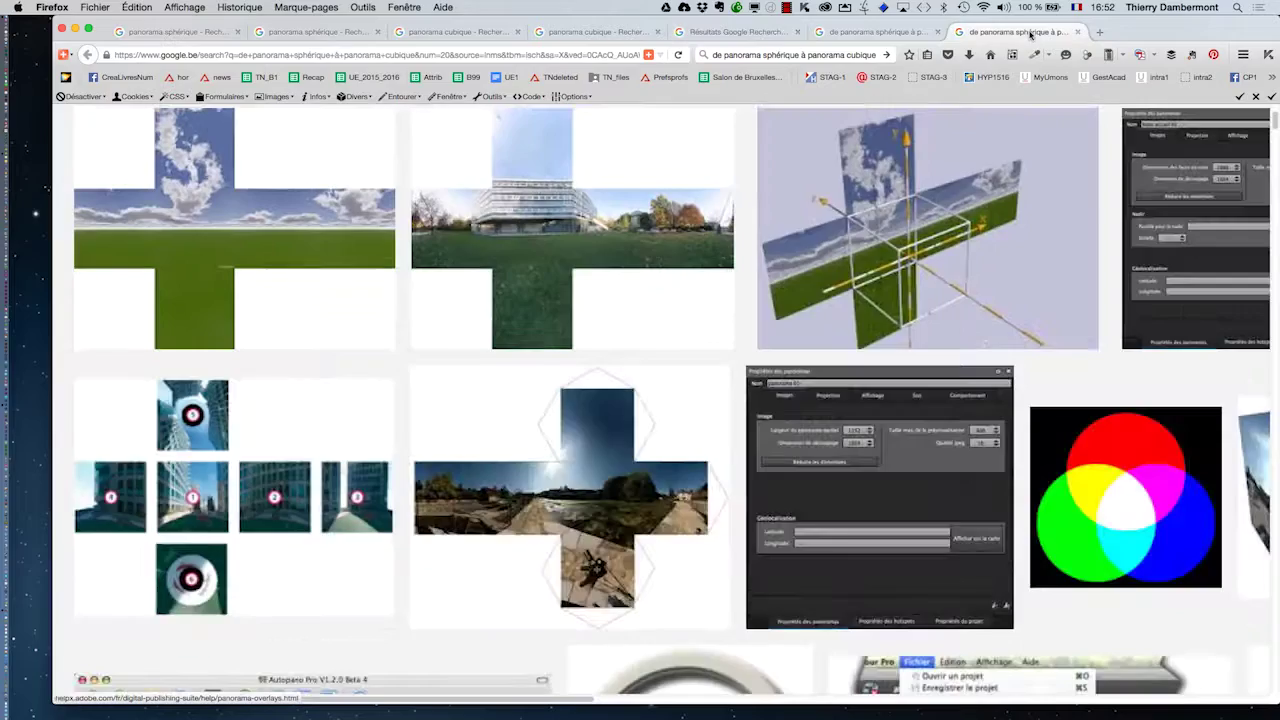
key(ctrl+minus)
key(ctrl+minus)
key(ctrl+minus)
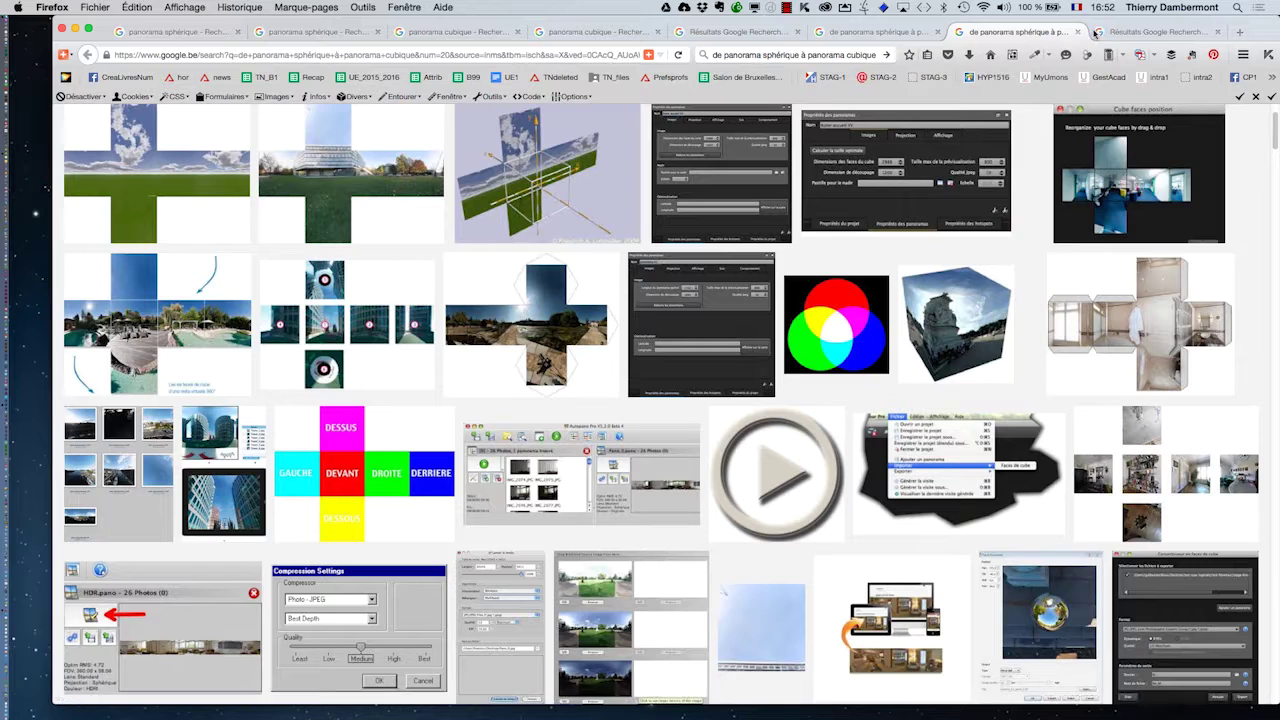
click(1130, 33)
click(1012, 358)
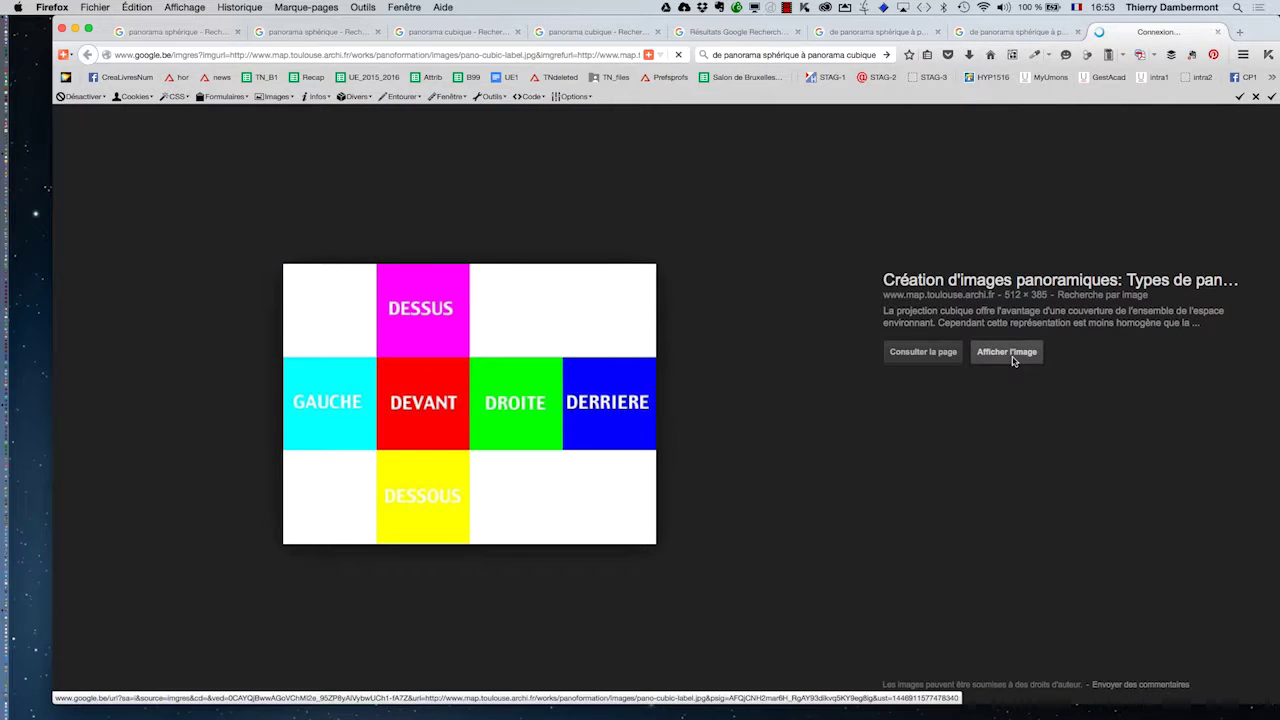
Examine the labelled cube-face layout enlarged, and reduce it again to see the whole cross
key(super+plus)
key(super+plus)
key(super+plus)
key(super+plus)
key(super+plus)
key(super+plus)
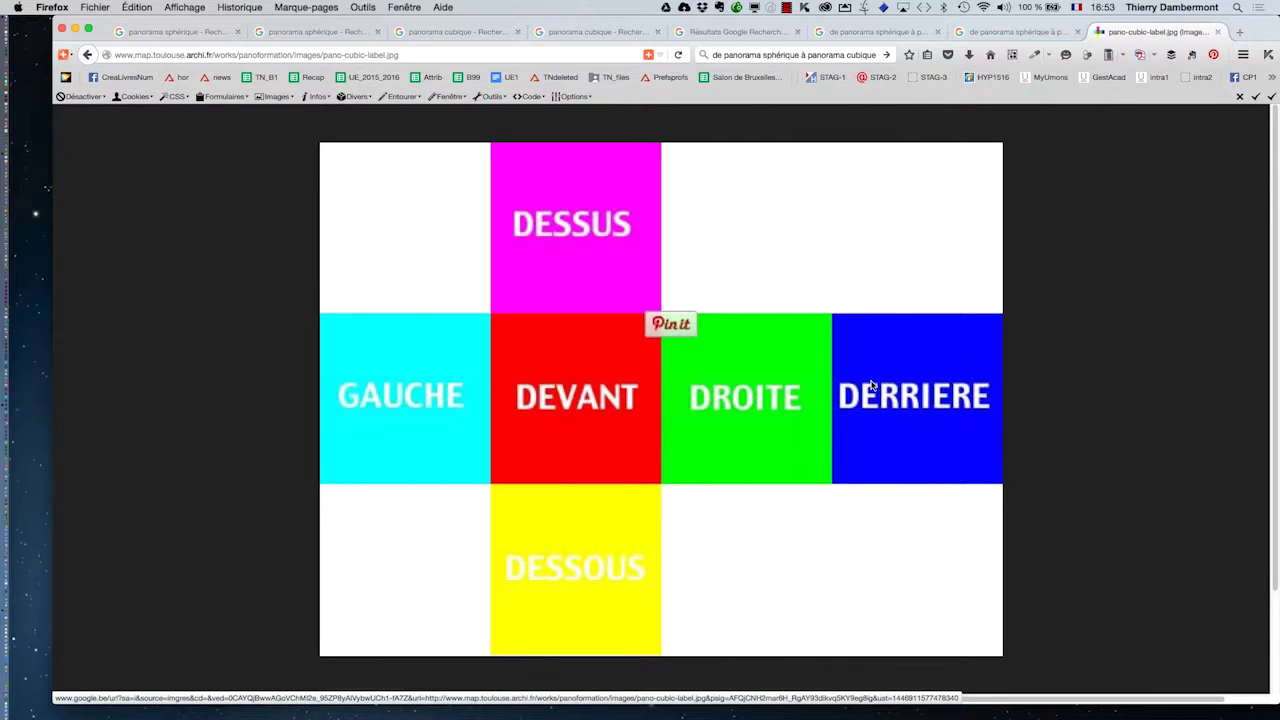
key(super+minus)
key(super+minus)
key(super+minus)
key(super+minus)
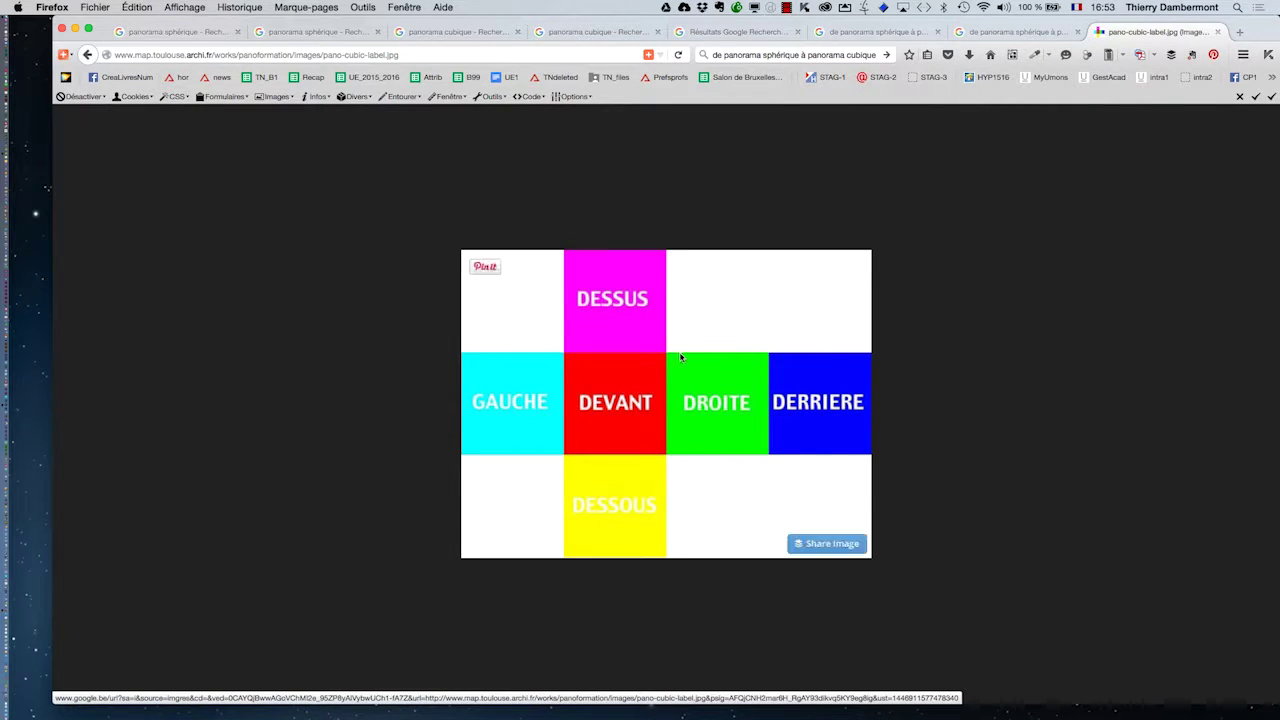
Switch to Finder, open the panoramaDPS folder on the Bureau in a new, larger window and hide the other applications
key(super+Tab)
key(super+Tab)
key(super+n)
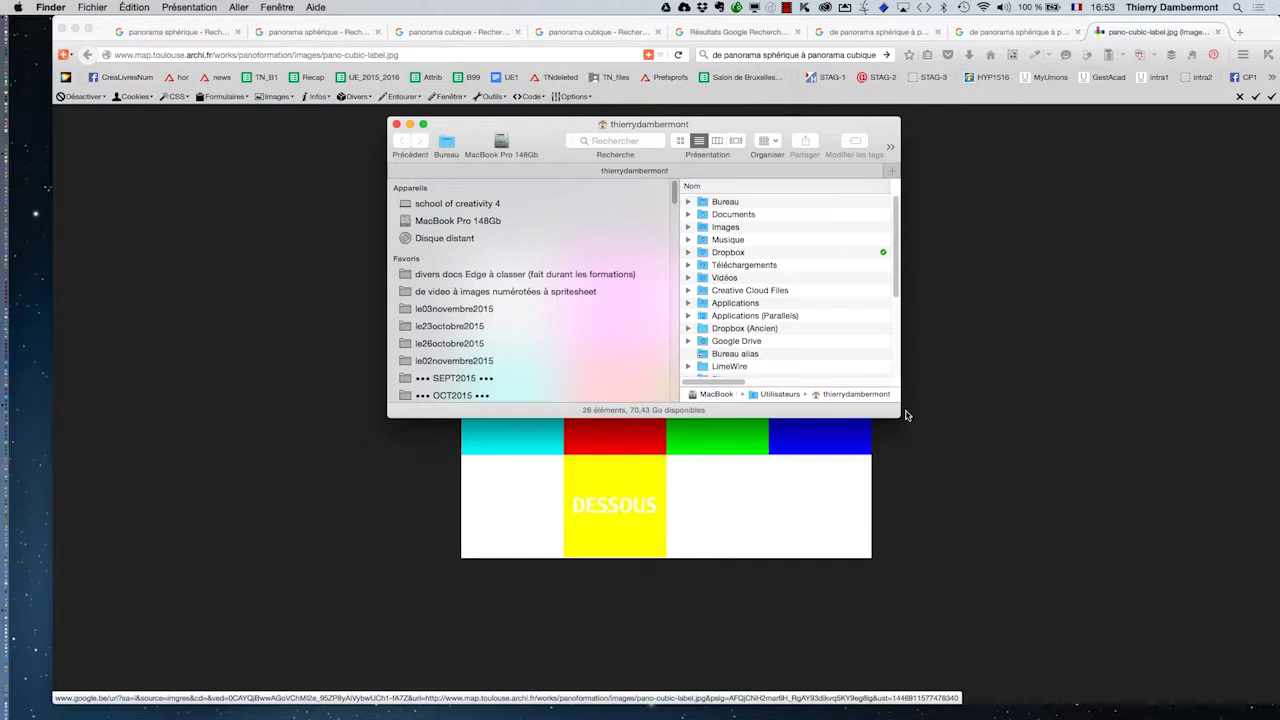
drag(899, 413, 1064, 472)
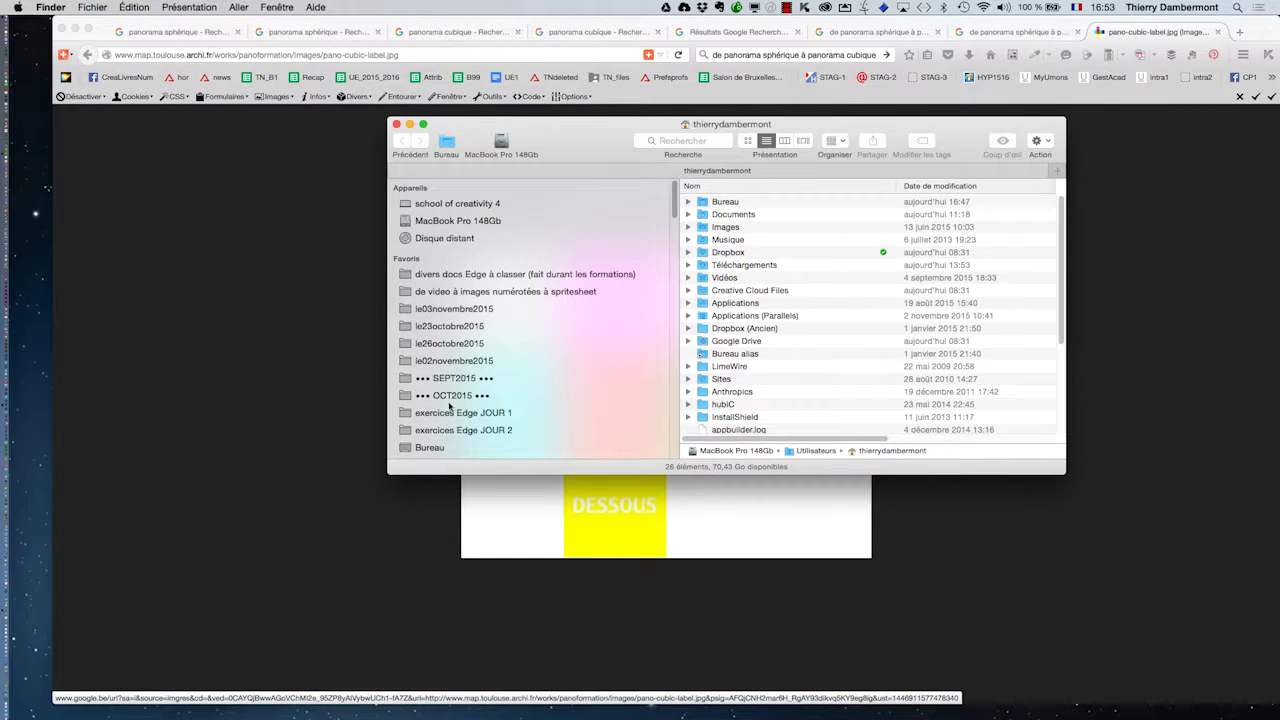
click(458, 447)
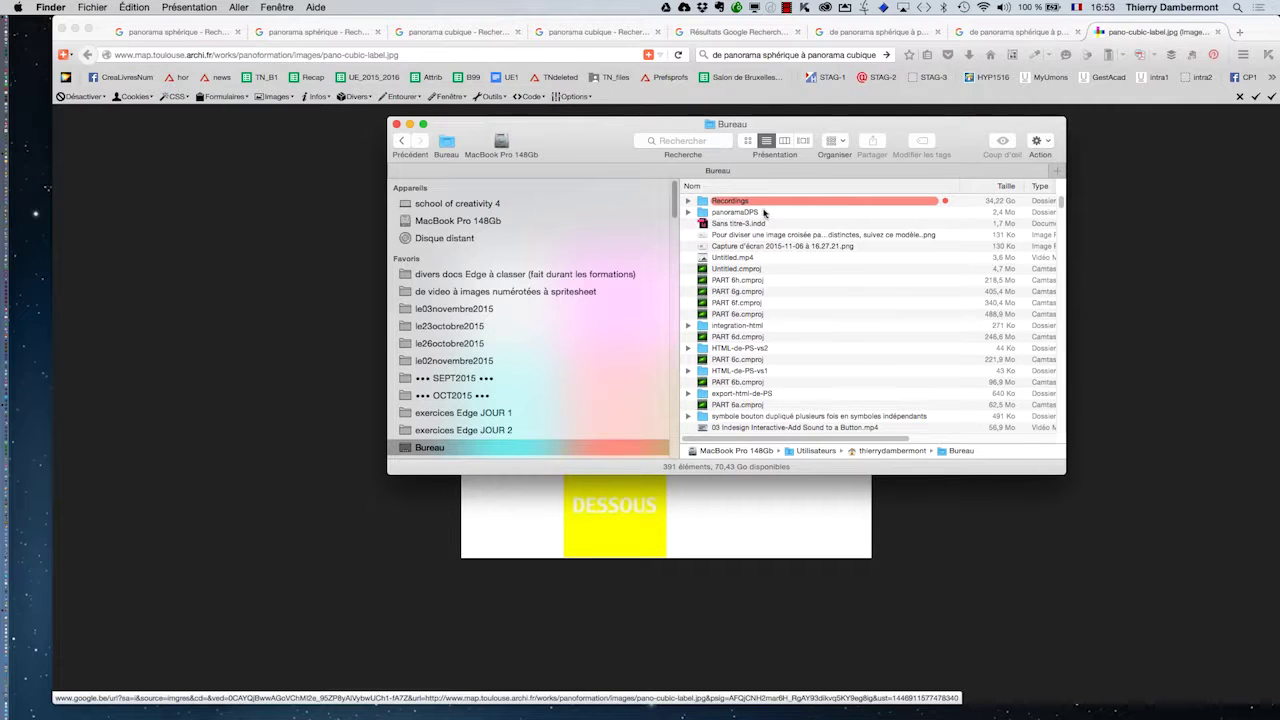
click(776, 213)
double_click(779, 213)
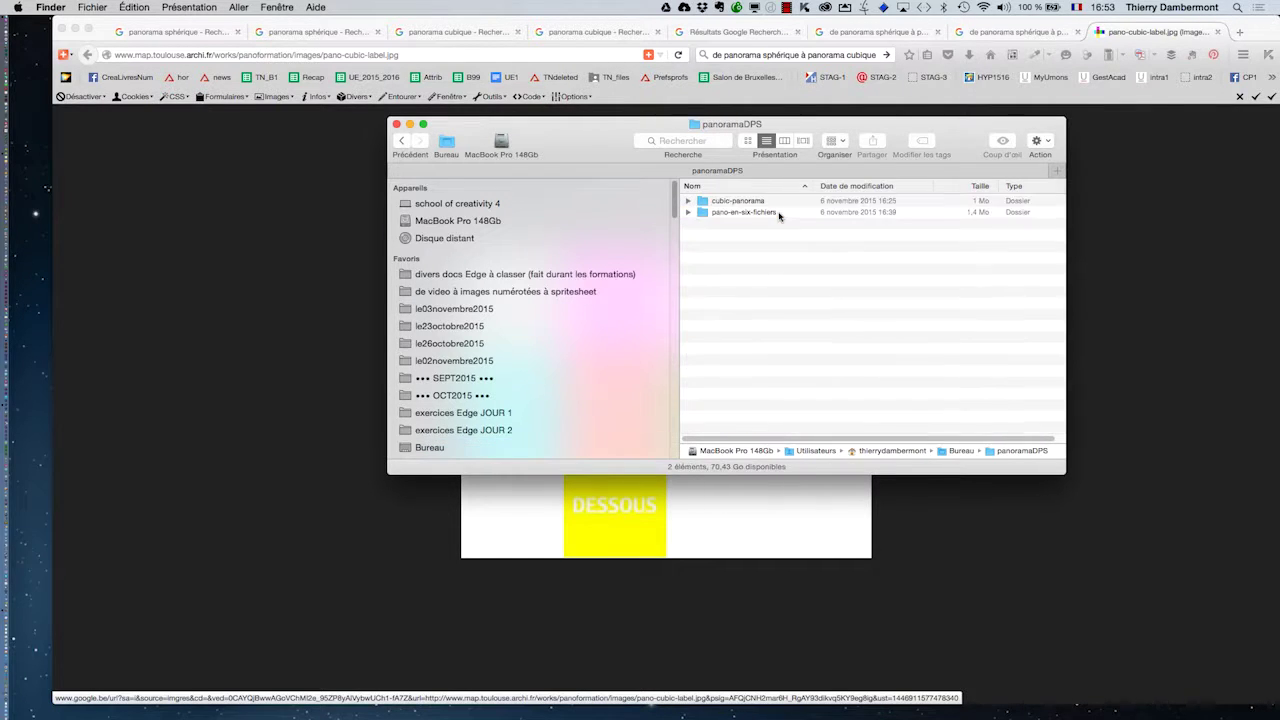
key(alt+super+h)
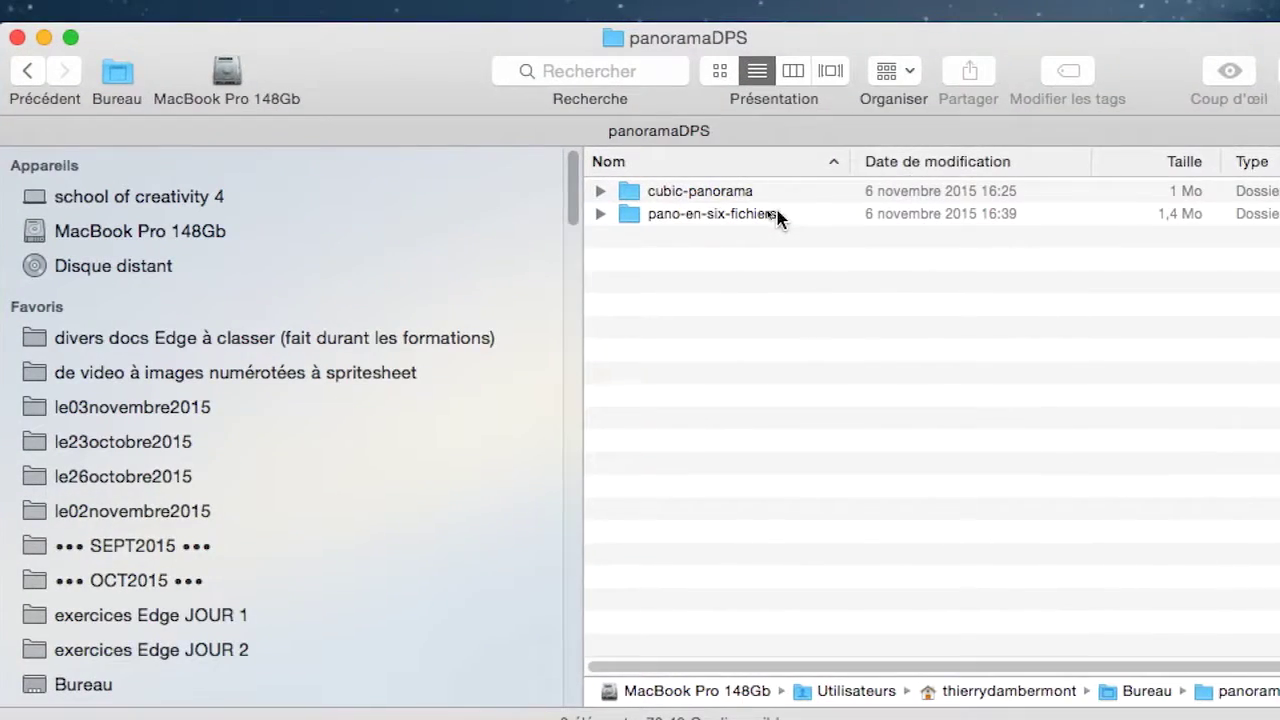
Open panorama.png from the cubic-panorama folder in Photoshop and show it in full-screen mode
click(600, 191)
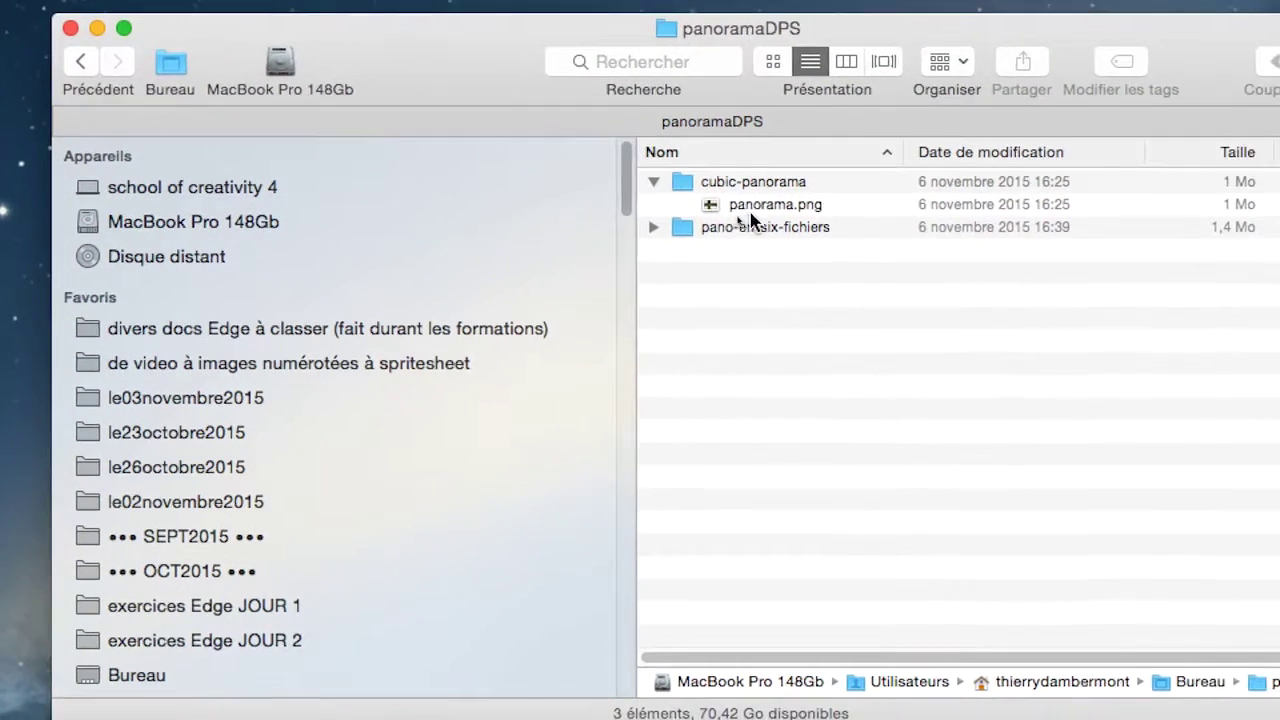
click(820, 222)
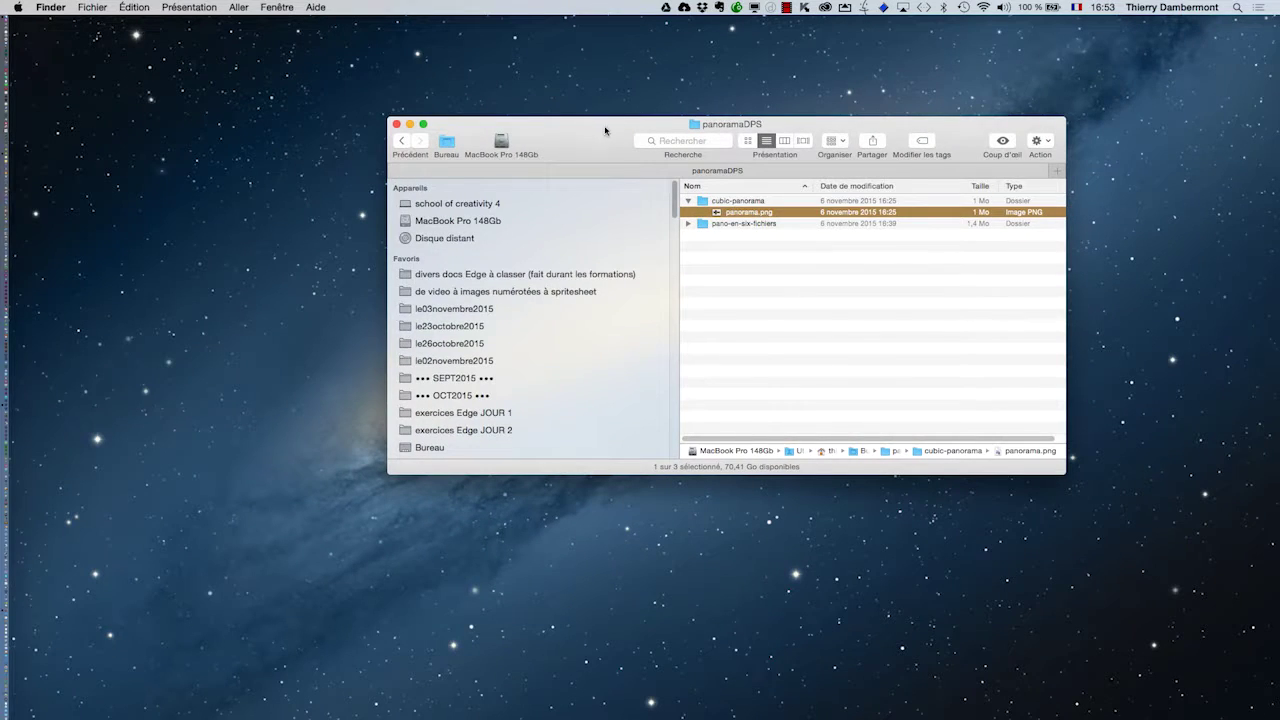
drag(605, 131, 346, 85)
drag(806, 428, 943, 456)
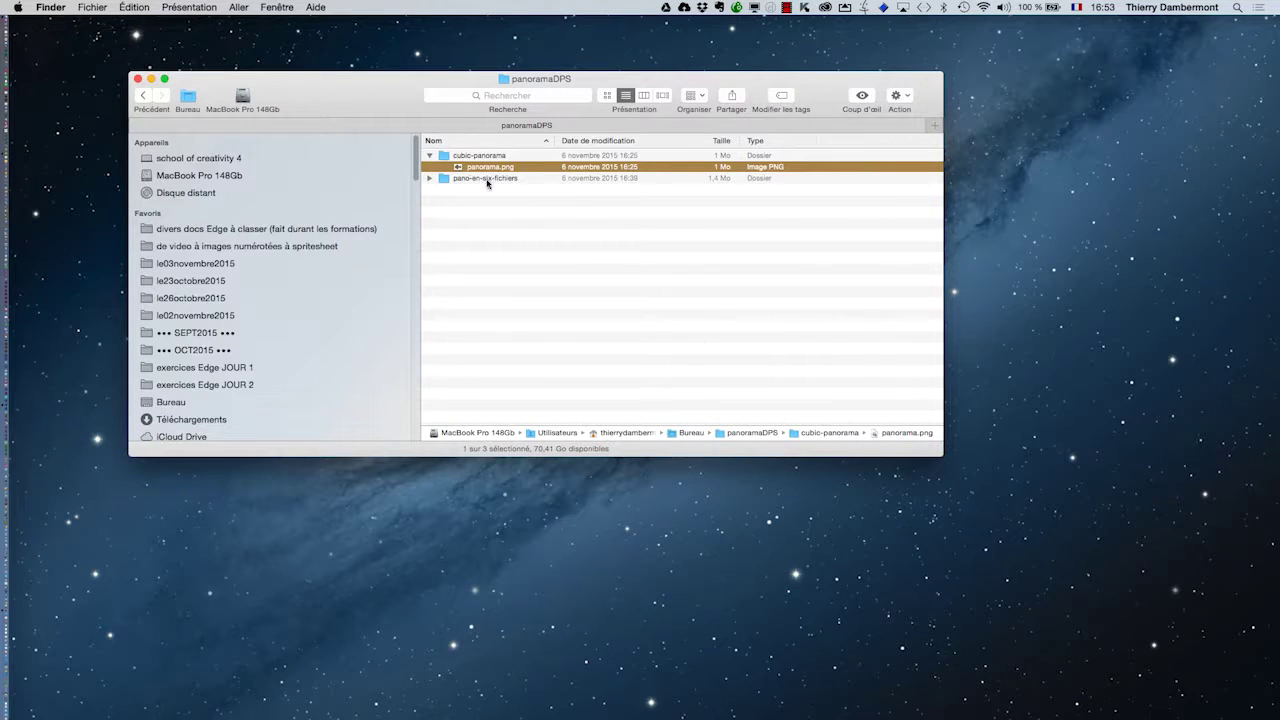
drag(468, 168, 14, 405)
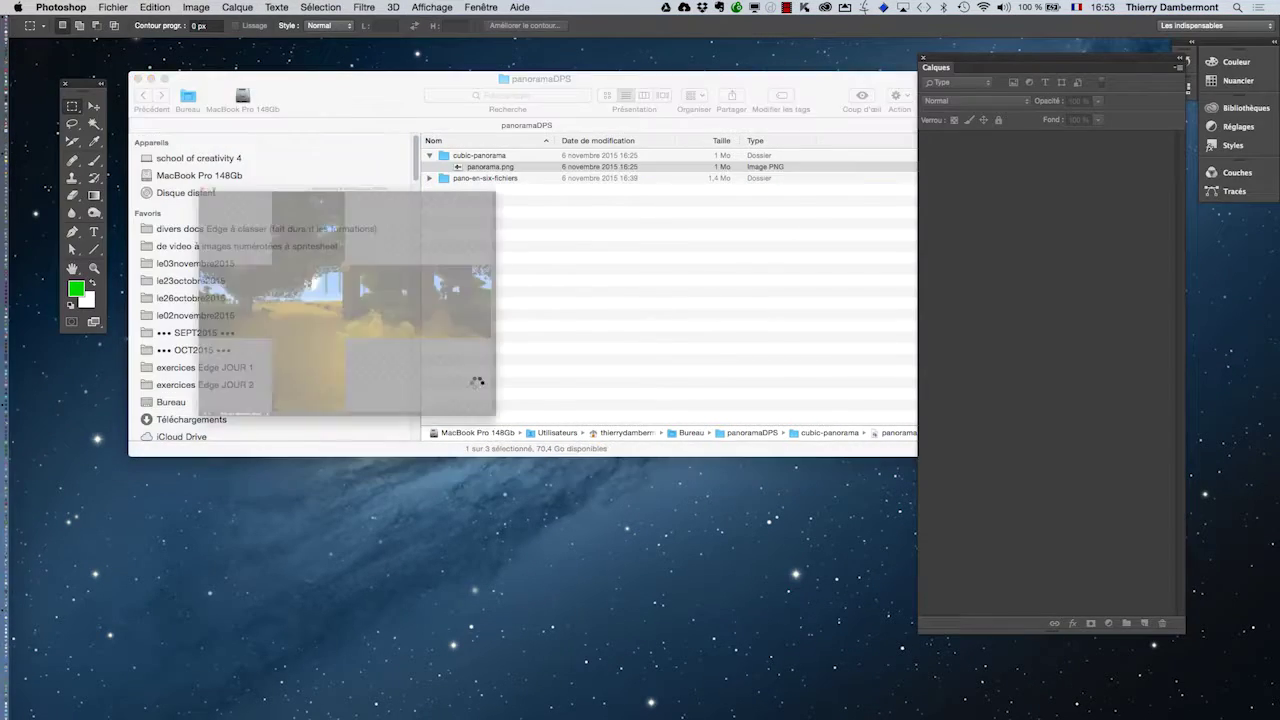
key(f)
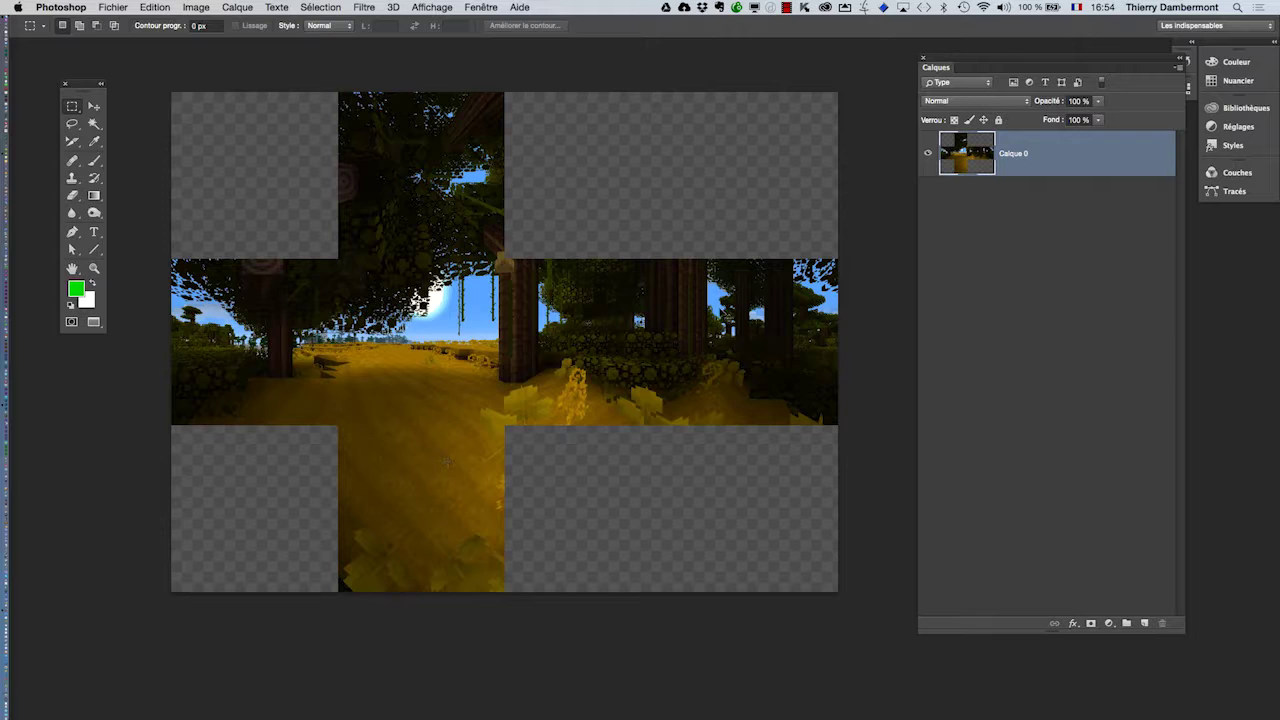
Switch back to Finder and inspect the files pano_1.png to pano_6.png in the pano-en-six-fichiers folder, with cubic-panorama collapsed
key(super+Tab)
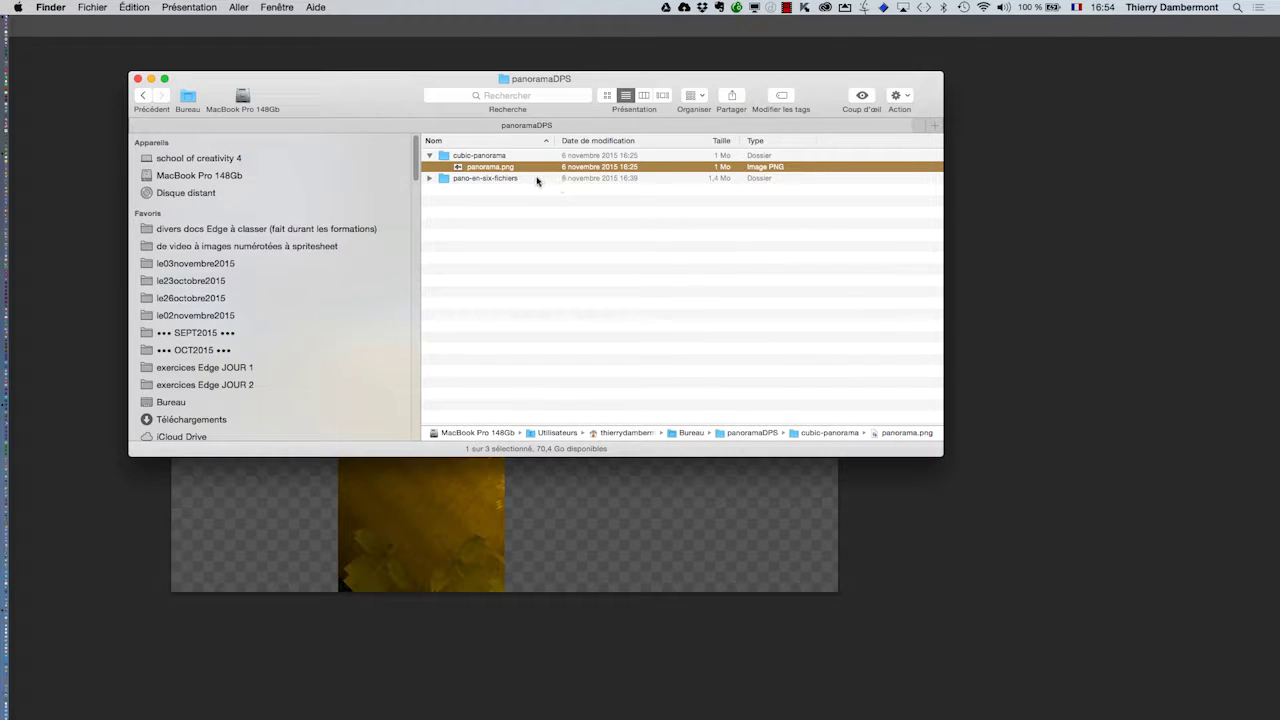
click(430, 156)
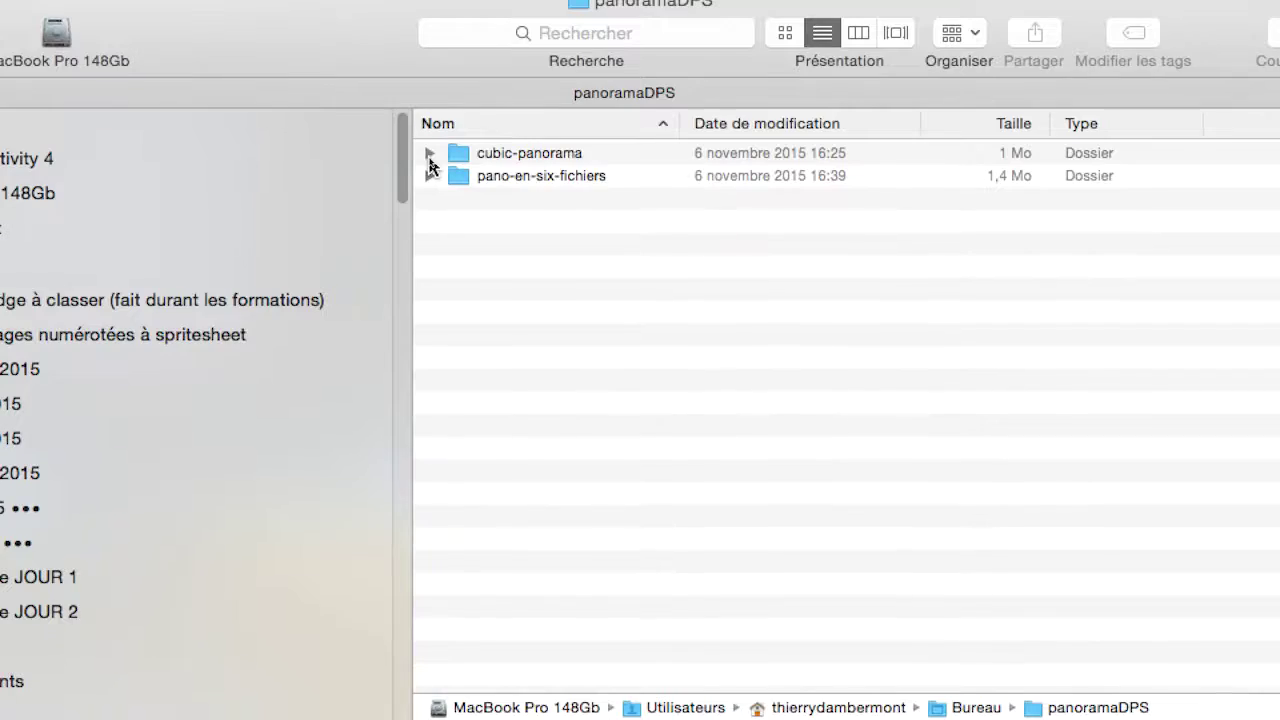
click(430, 175)
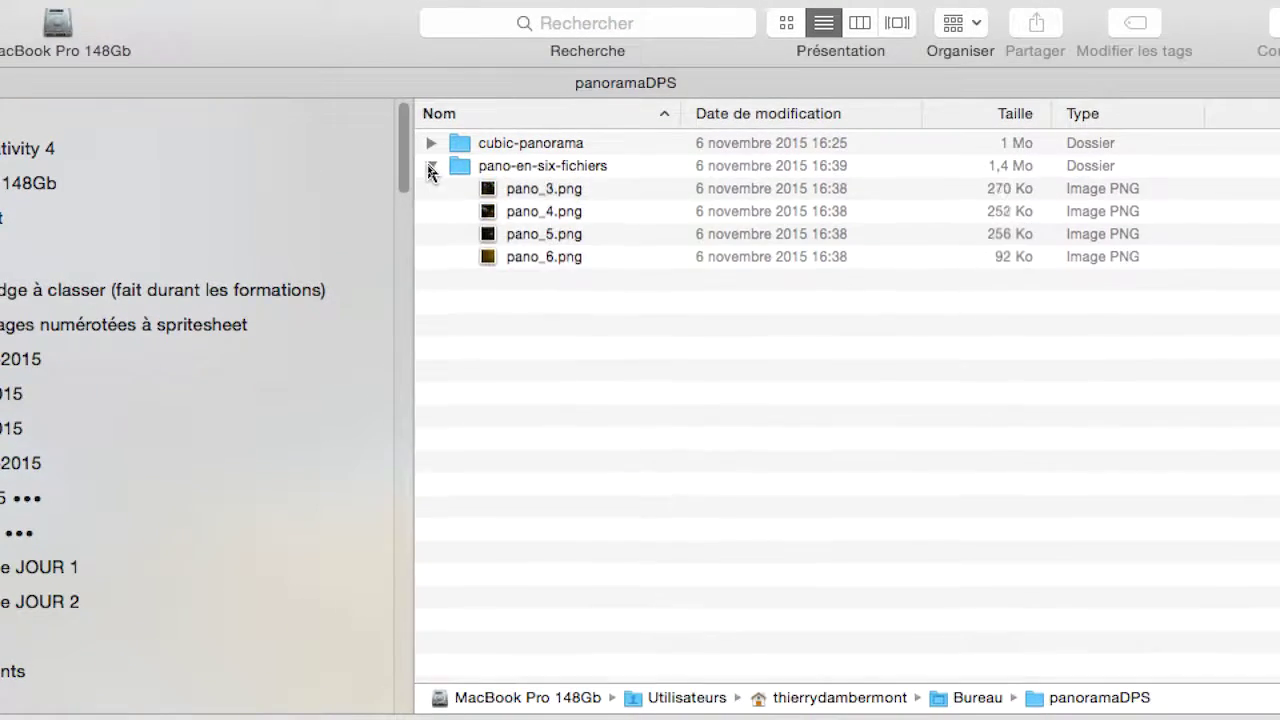
click(543, 199)
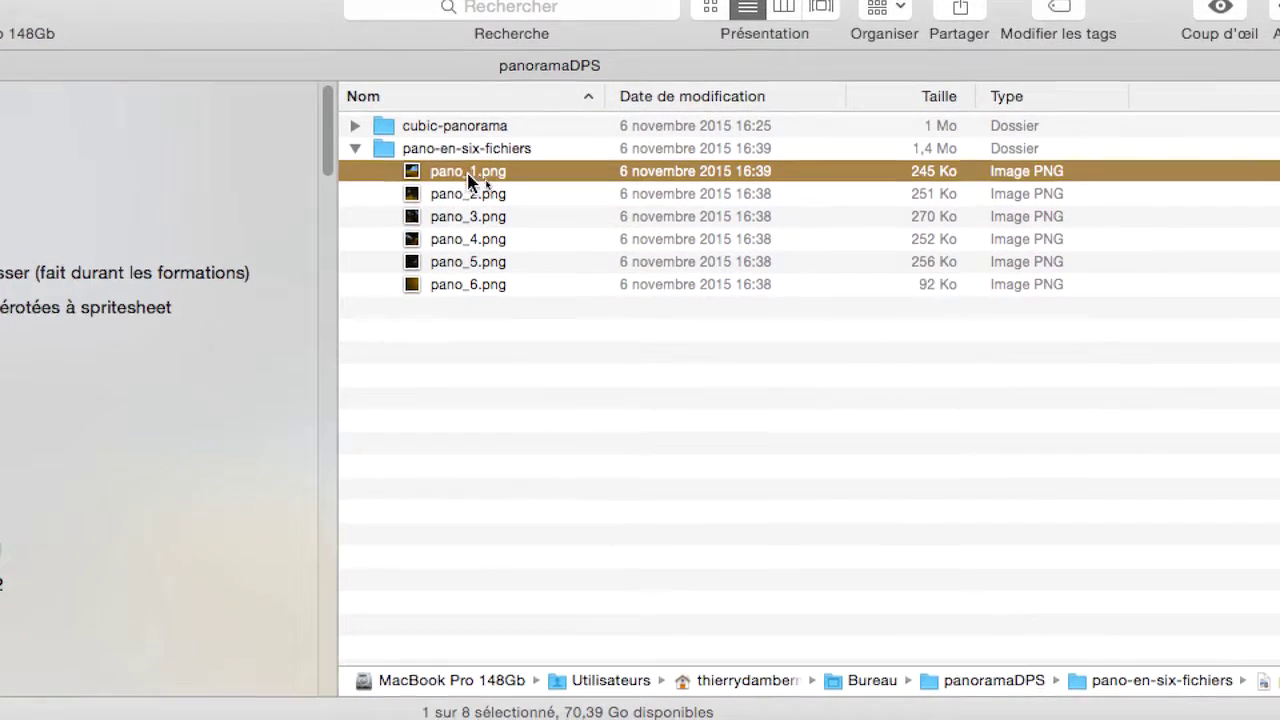
click(468, 194)
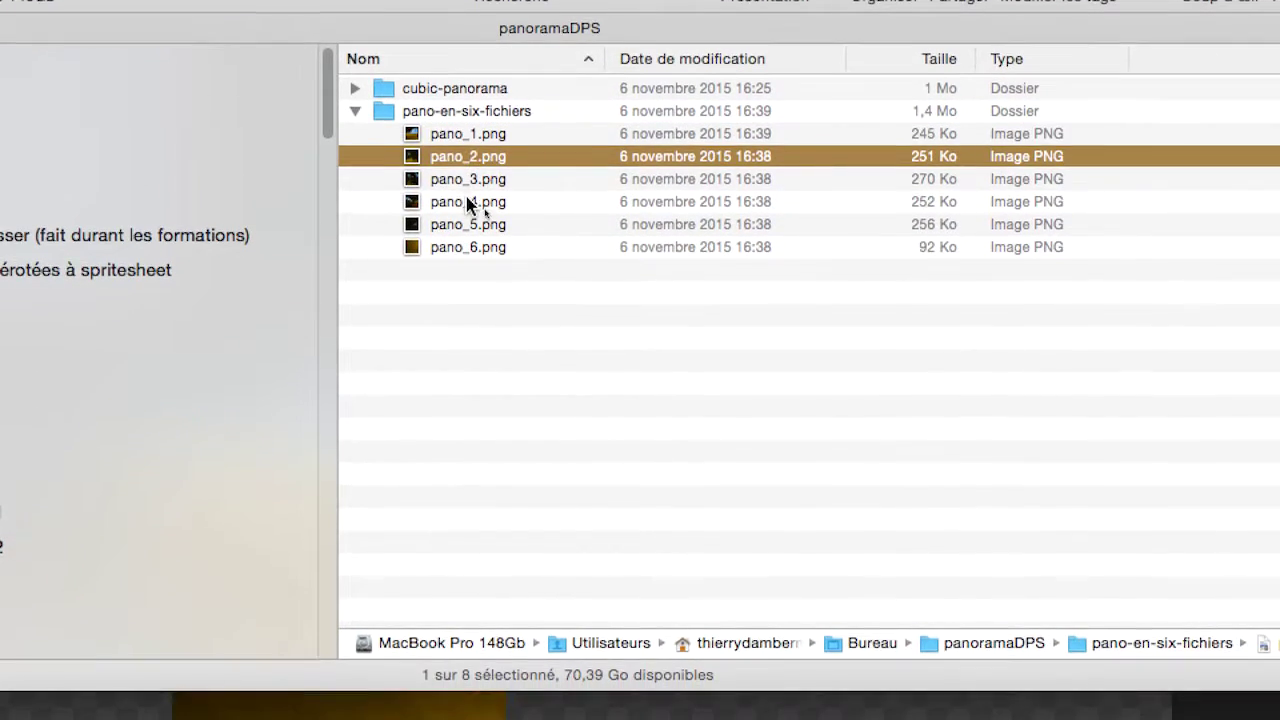
click(468, 216)
click(468, 239)
click(470, 225)
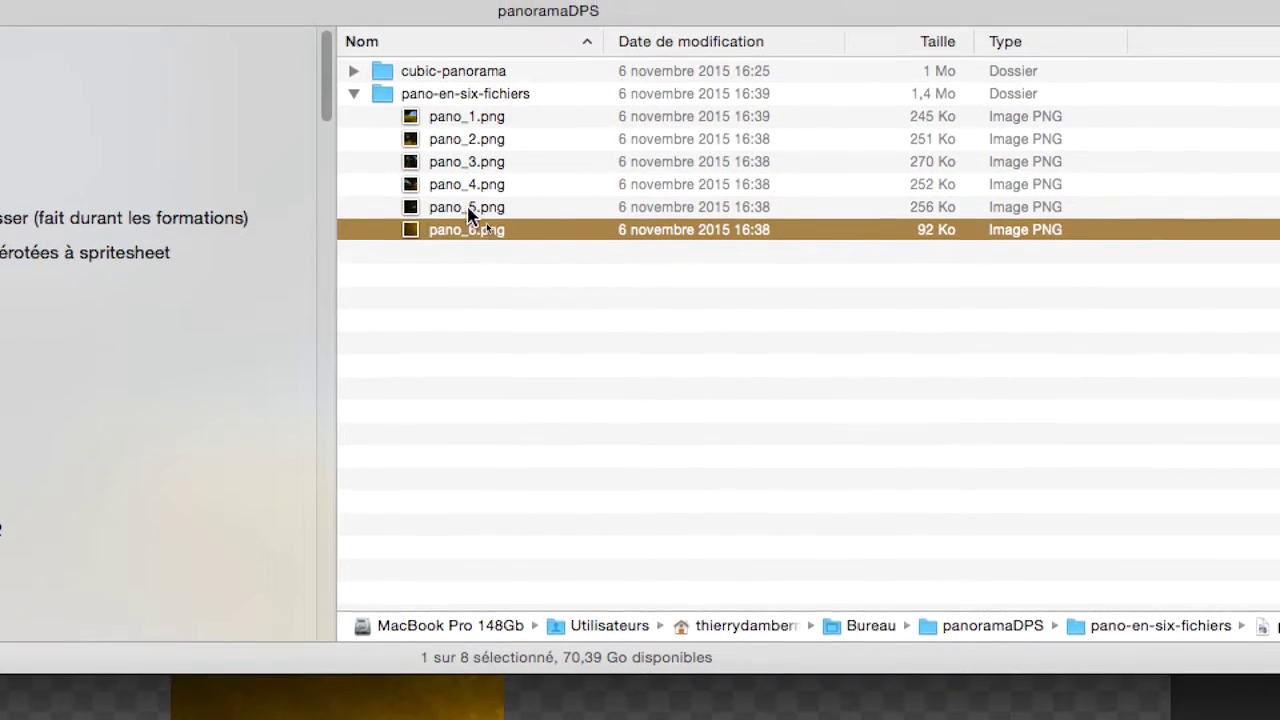
click(470, 202)
click(468, 180)
click(468, 179)
click(470, 156)
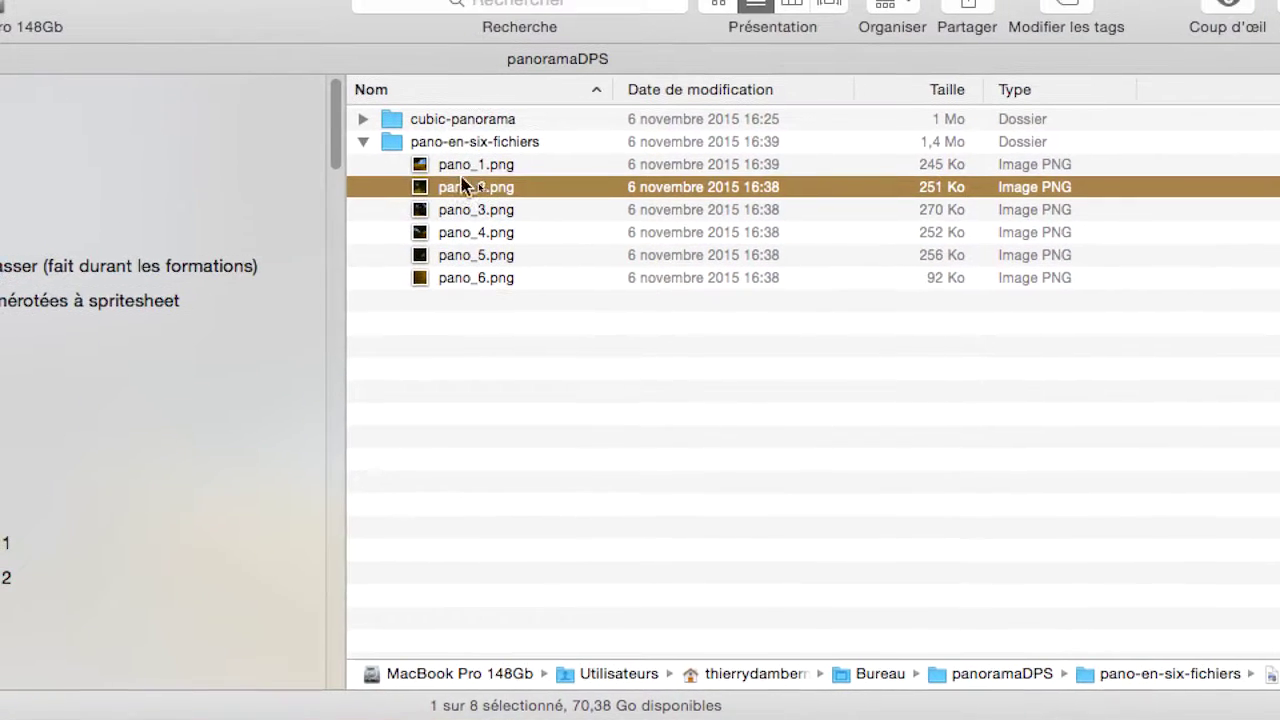
click(464, 134)
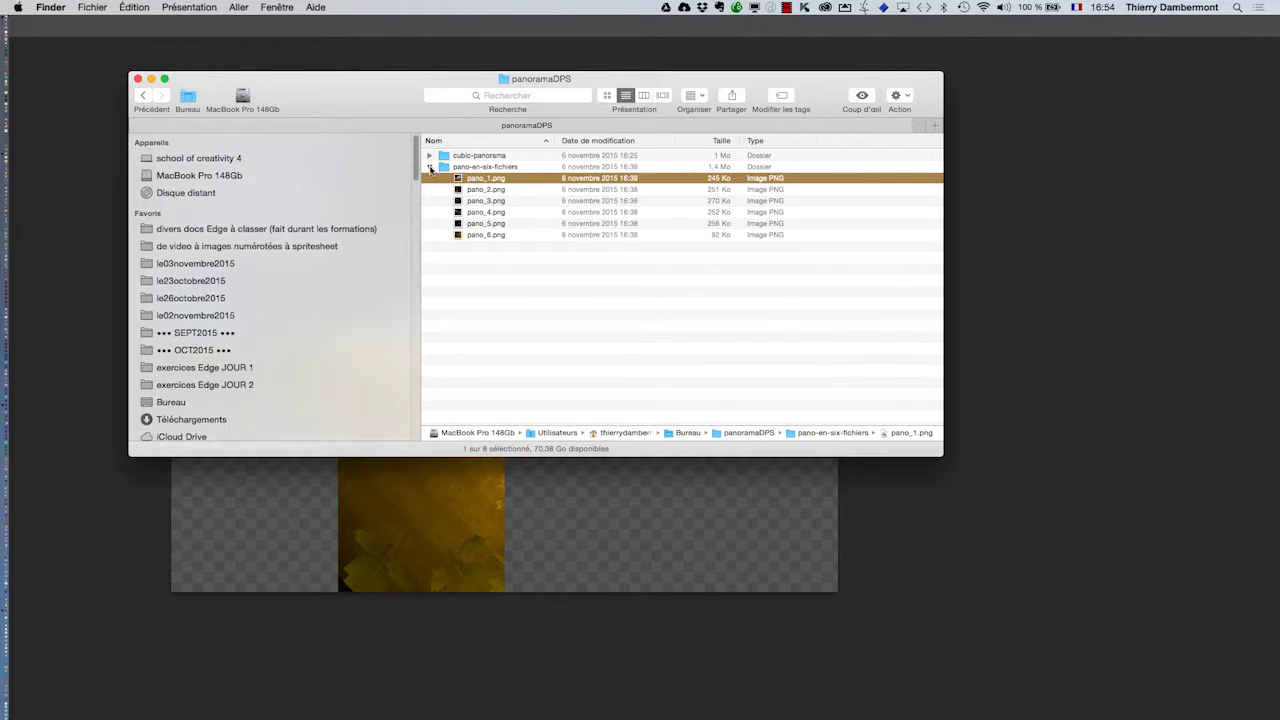
Collapse the pano-en-six-fichiers folder, launch and switch to Adobe InDesign CC 2014, and dismiss its new-features window
click(429, 166)
key(super+Tab)
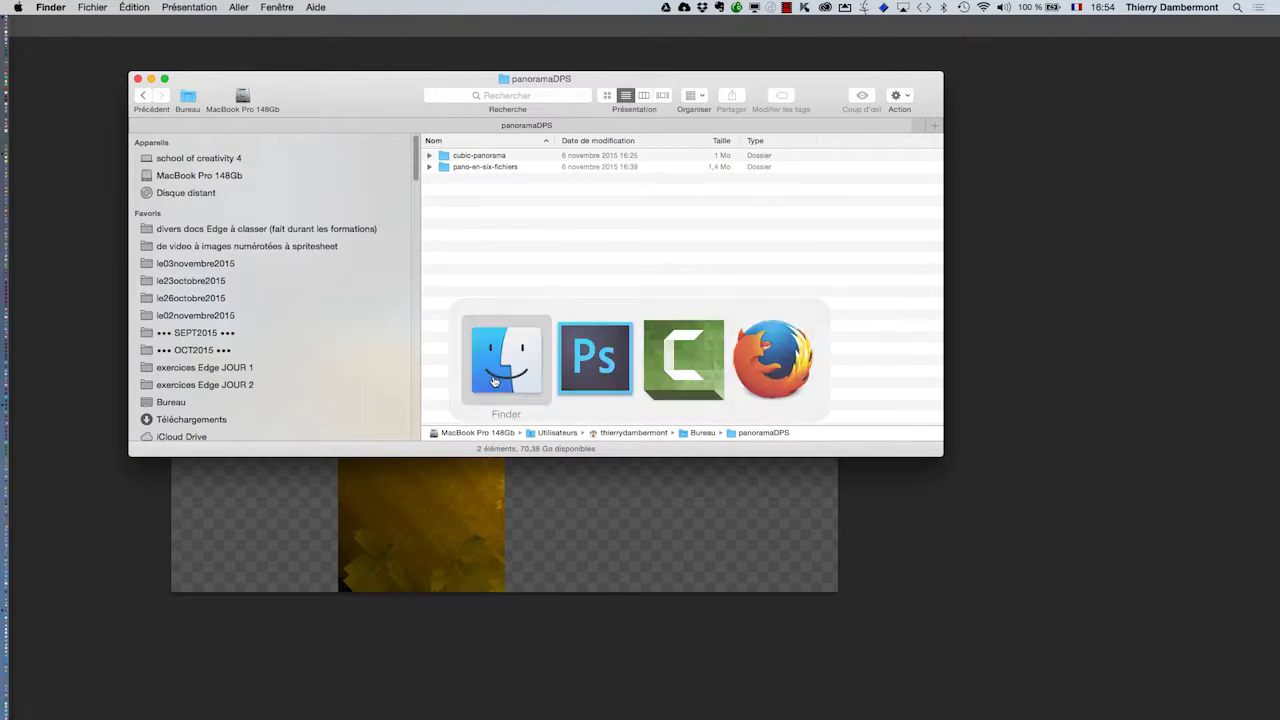
mouse_move(14, 414)
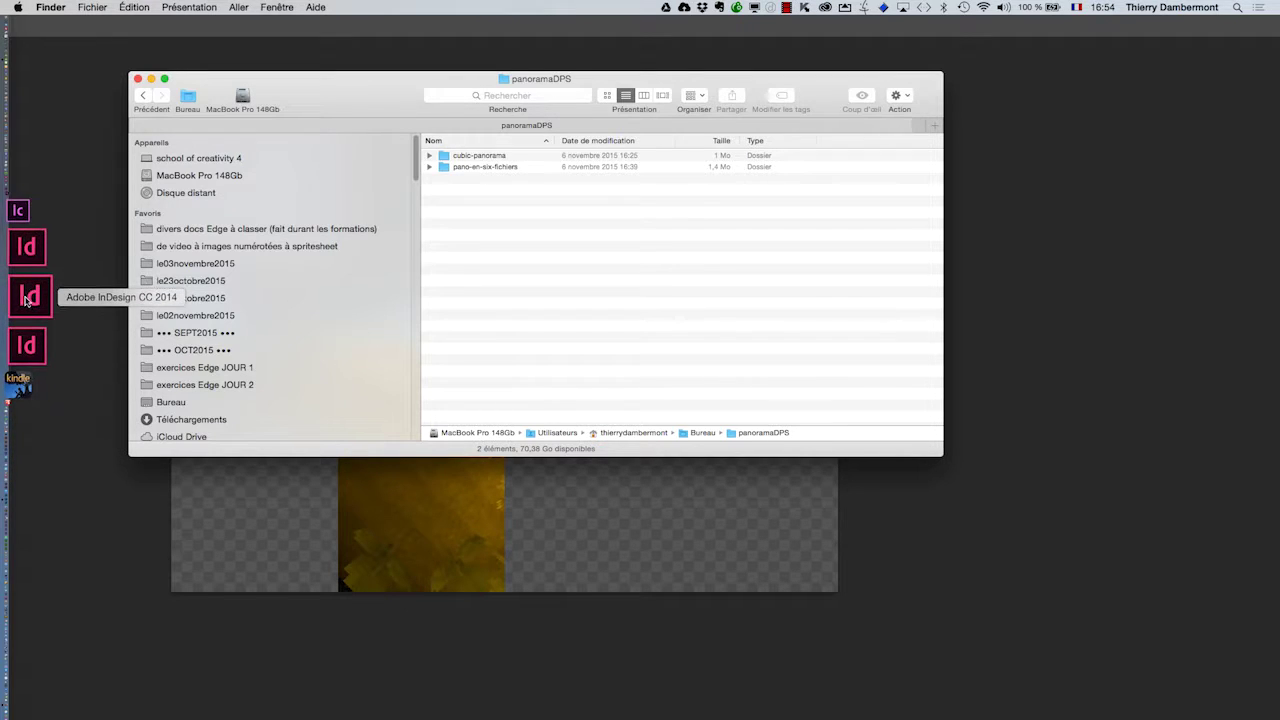
click(26, 298)
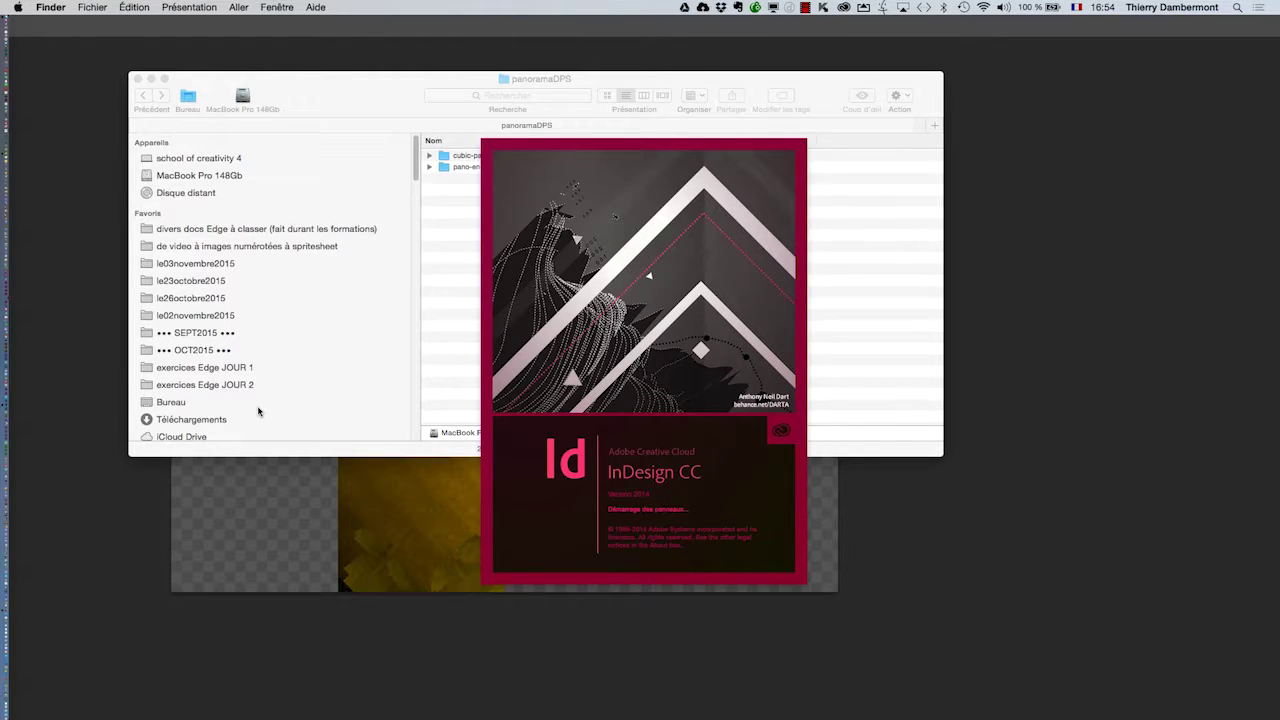
key(super+Tab)
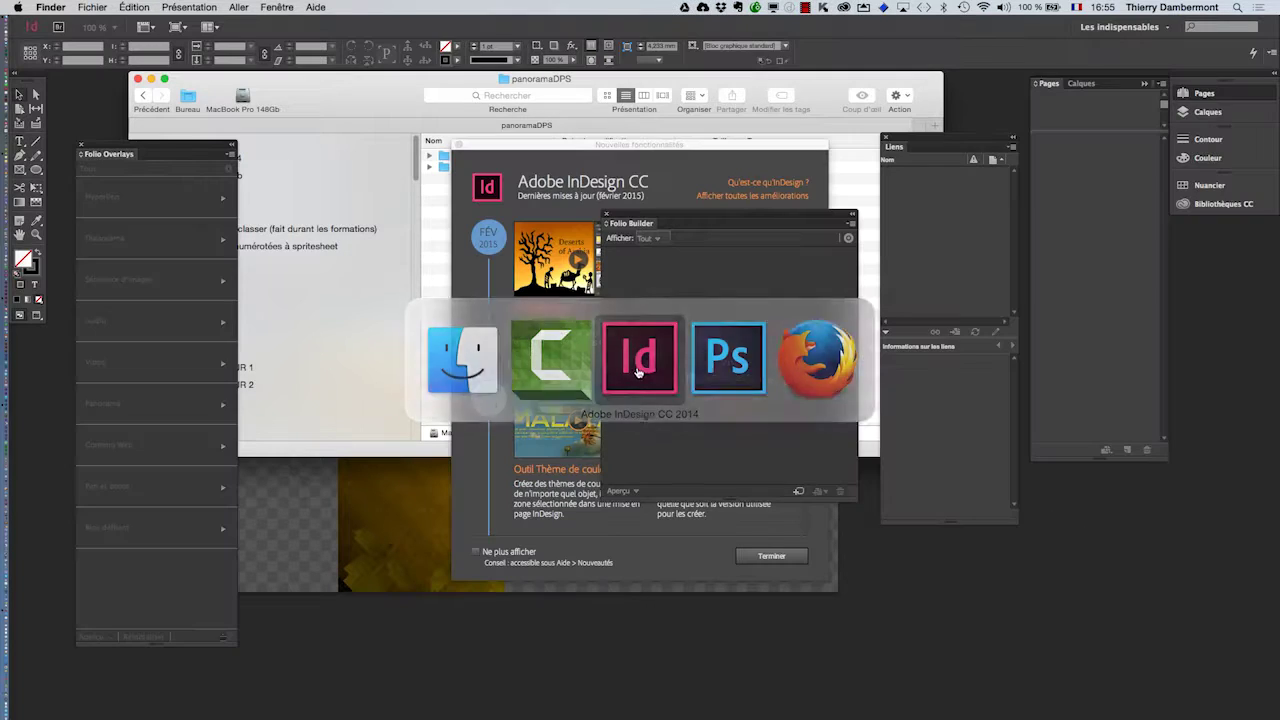
click(786, 557)
Hide all the other applications and bring InDesign back to the front
click(56, 7)
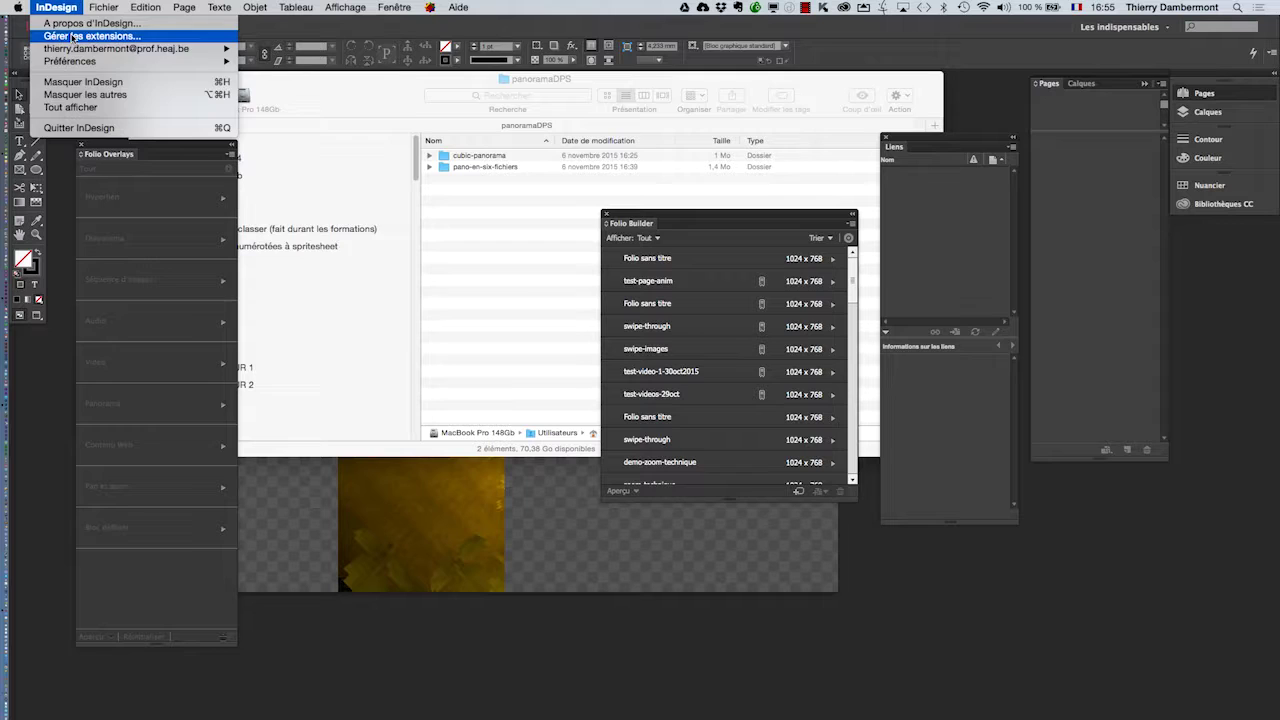
click(88, 96)
key(super+Tab)
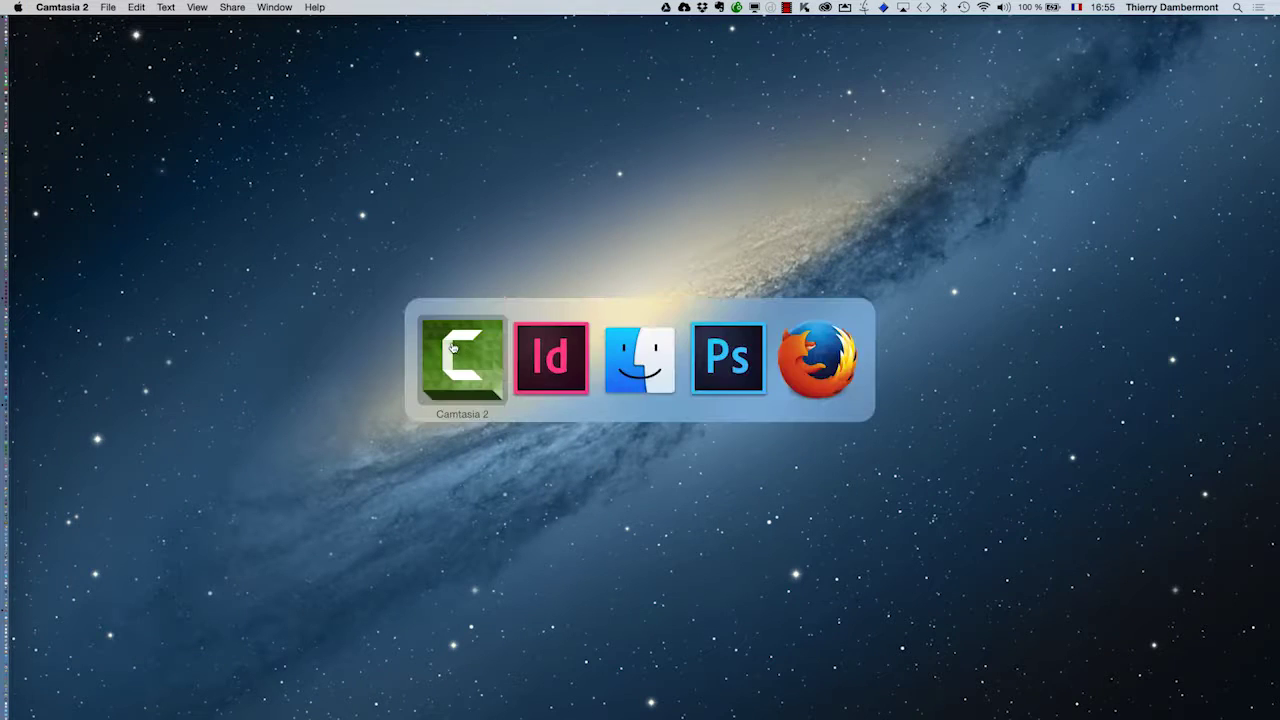
click(547, 368)
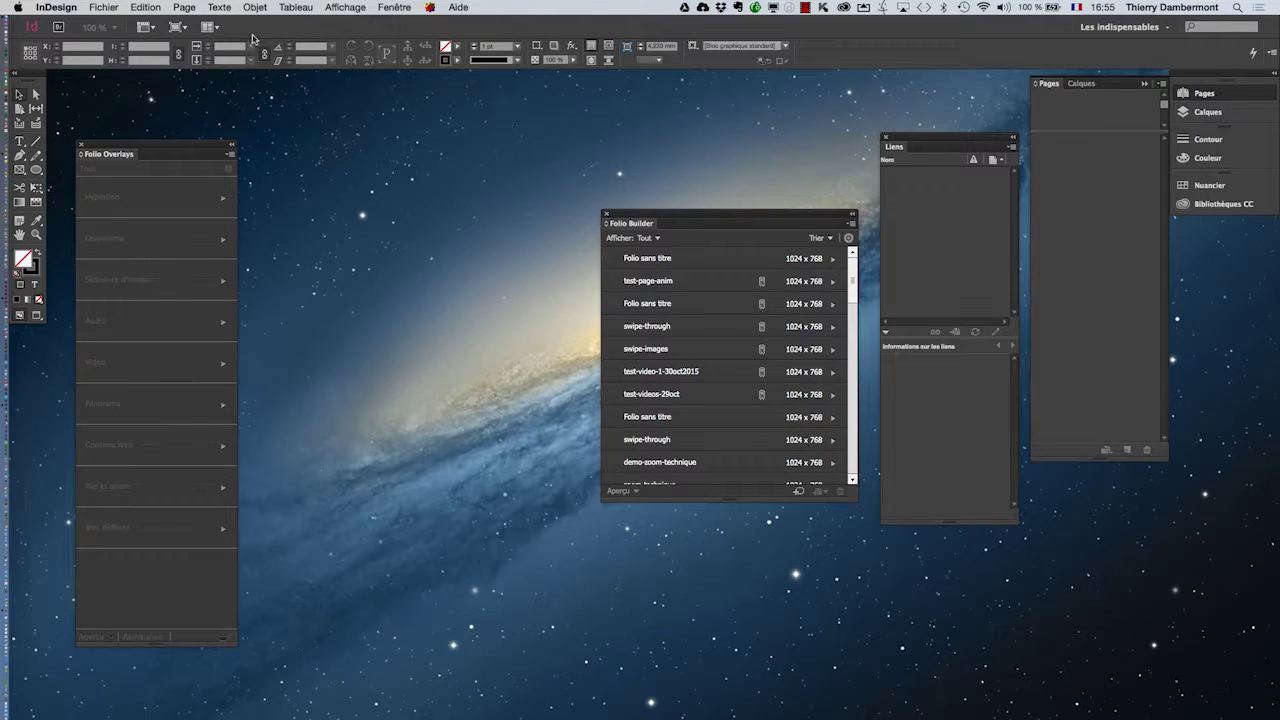
Create a one-page landscape iPad document for digital publishing, 1024 x 768 px, with 0 px margins and no primary text frame
click(100, 8)
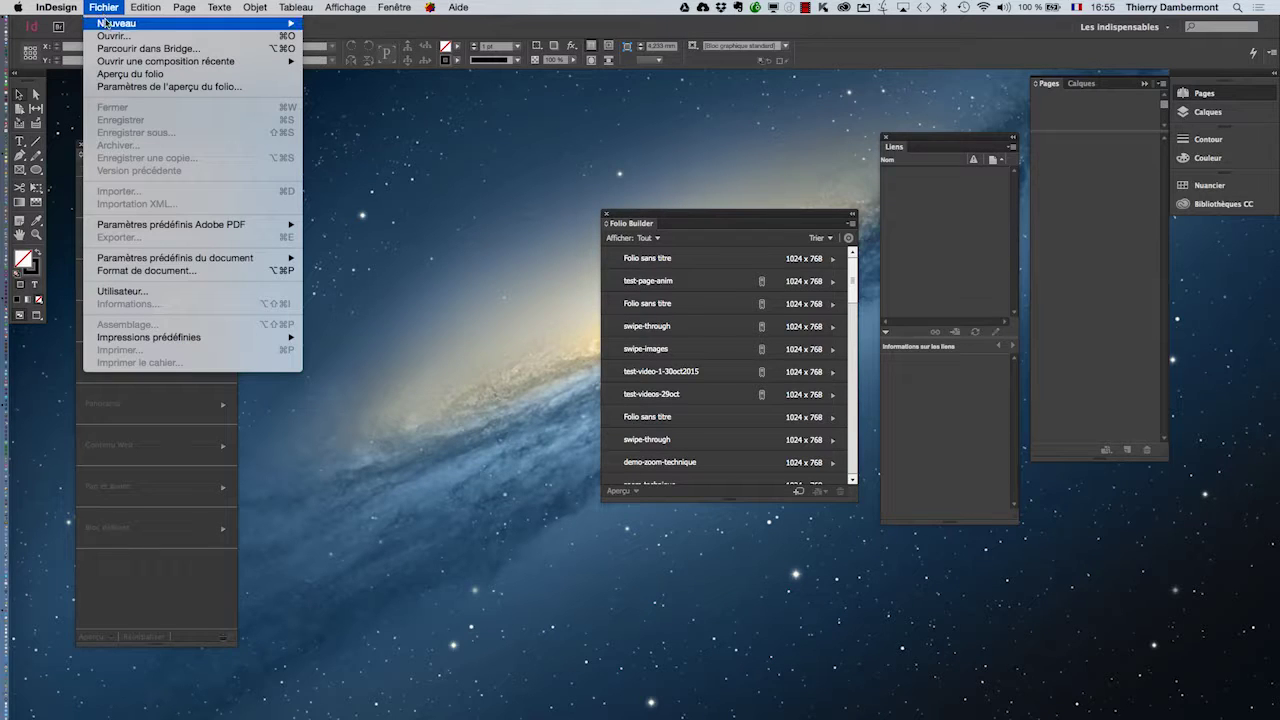
mouse_move(115, 23)
click(340, 27)
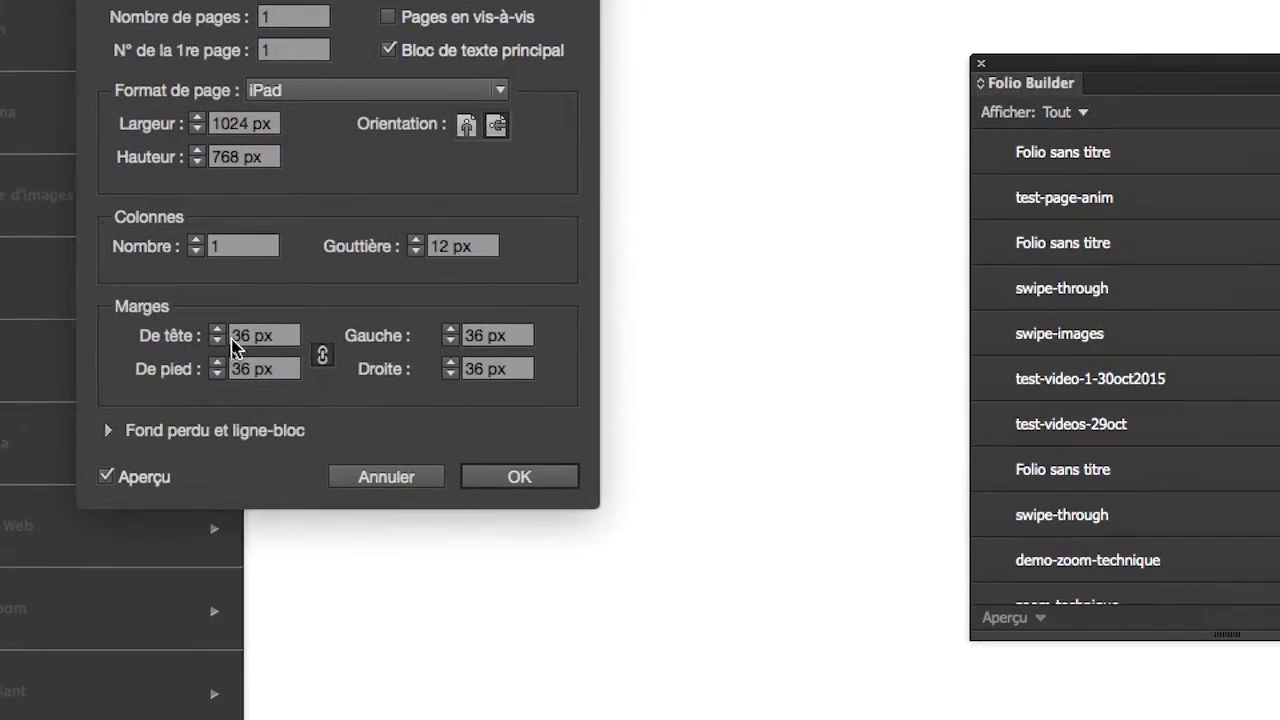
click(224, 353)
click(225, 341)
click(225, 341)
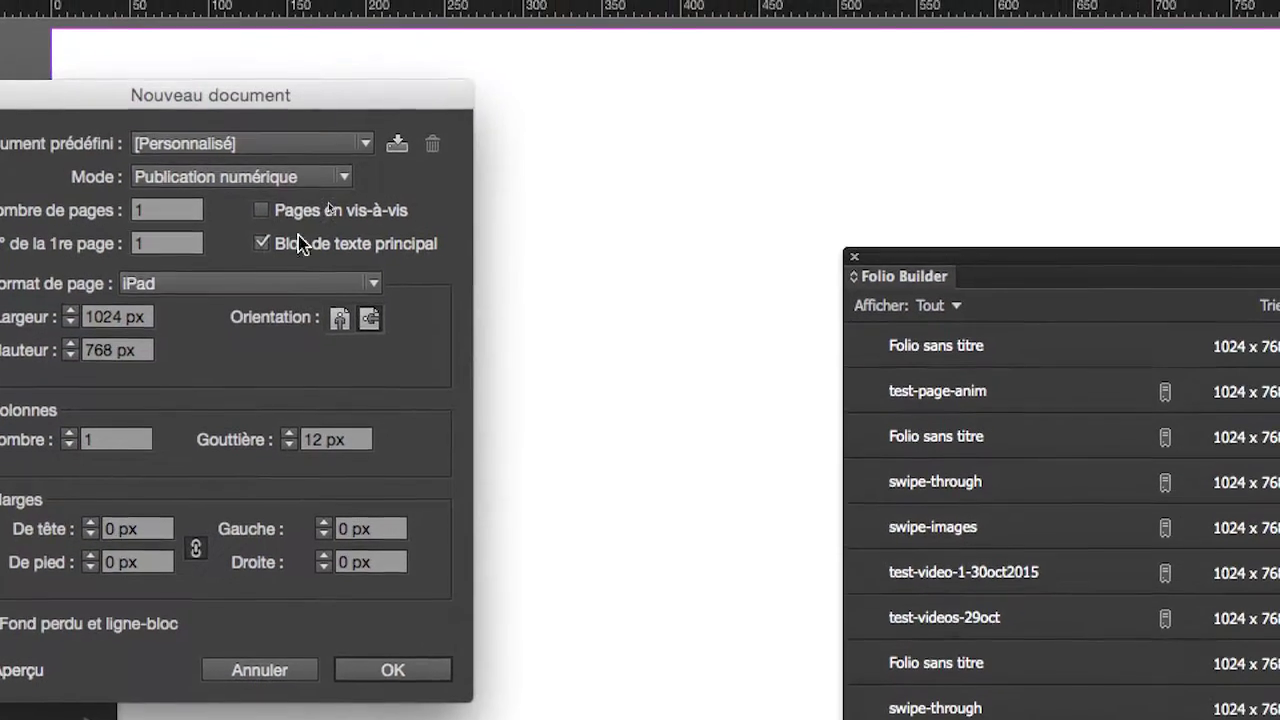
click(432, 121)
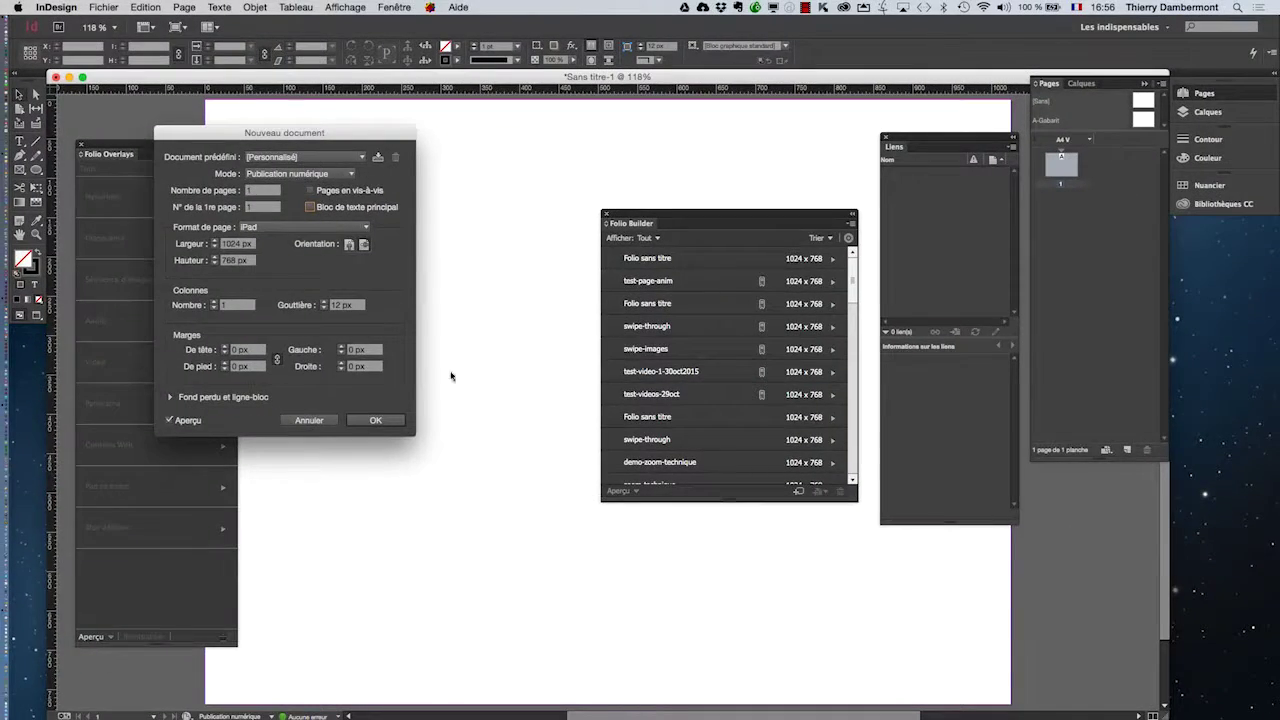
click(375, 420)
Move Folio Builder and Folio Overlays away from the page's centre and draw a square empty frame about 606 px wide on the page
drag(645, 217, 866, 411)
drag(127, 148, 130, 340)
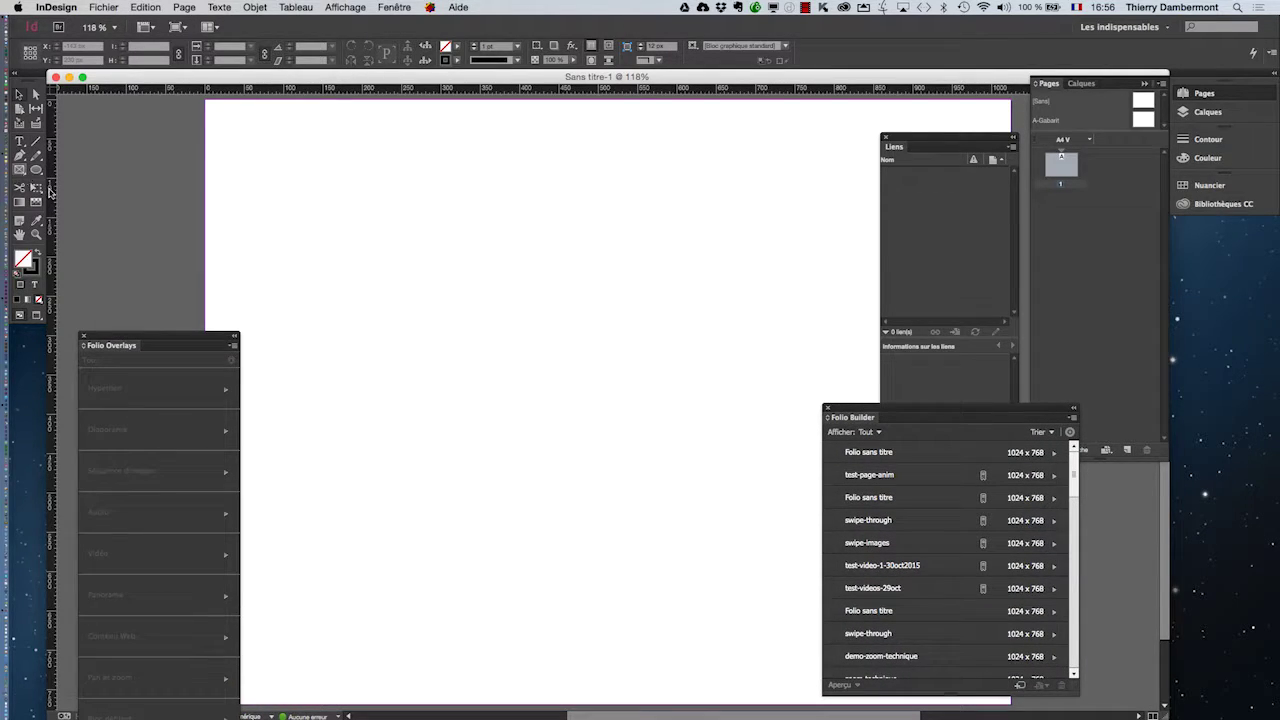
key(super+minus)
key(super+minus)
drag(560, 343, 294, 234)
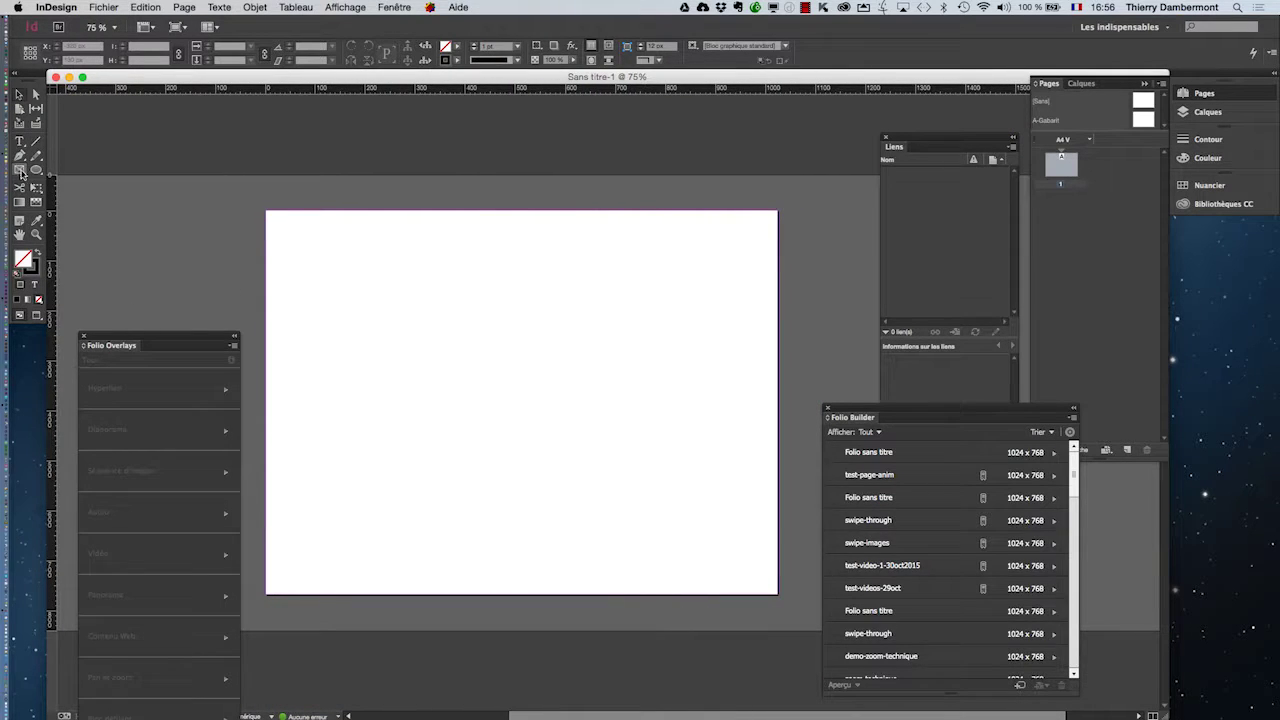
mouse_move(286, 242)
mouse_down()
mouse_move(550, 466)
mouse_move(633, 513)
mouse_move(586, 500)
mouse_move(611, 544)
mouse_up()
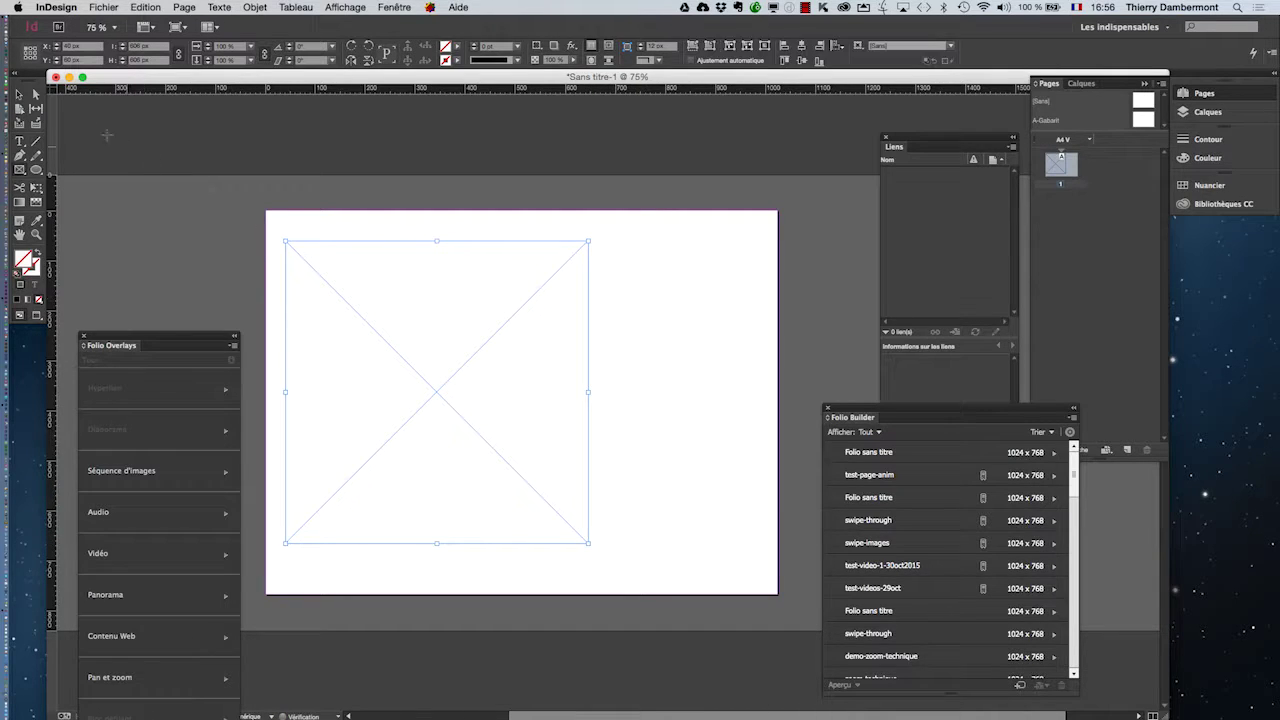
Detach the toolbox from the window edge and place it and Folio Overlays beside the page
drag(33, 79, 237, 153)
drag(191, 343, 136, 136)
drag(227, 152, 226, 150)
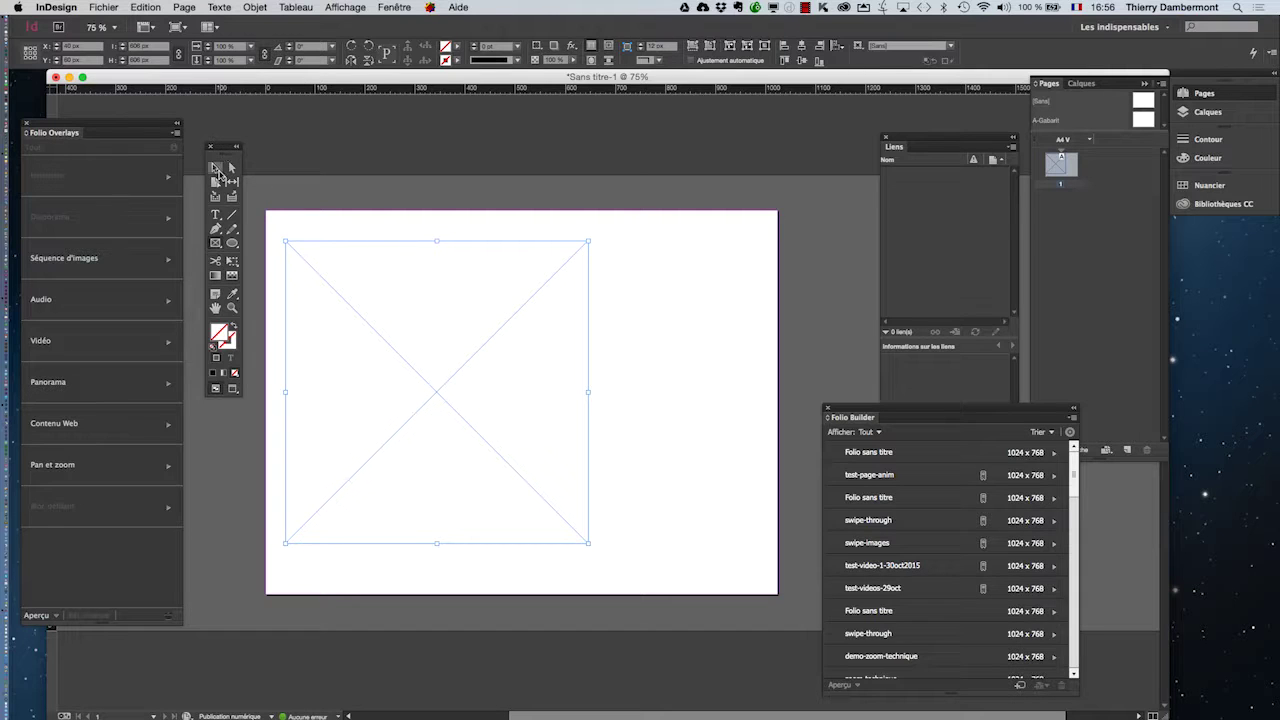
Move the square frame across the page to about X 344 px, Y 81 px, and leave it selected
drag(344, 292, 498, 302)
click(403, 197)
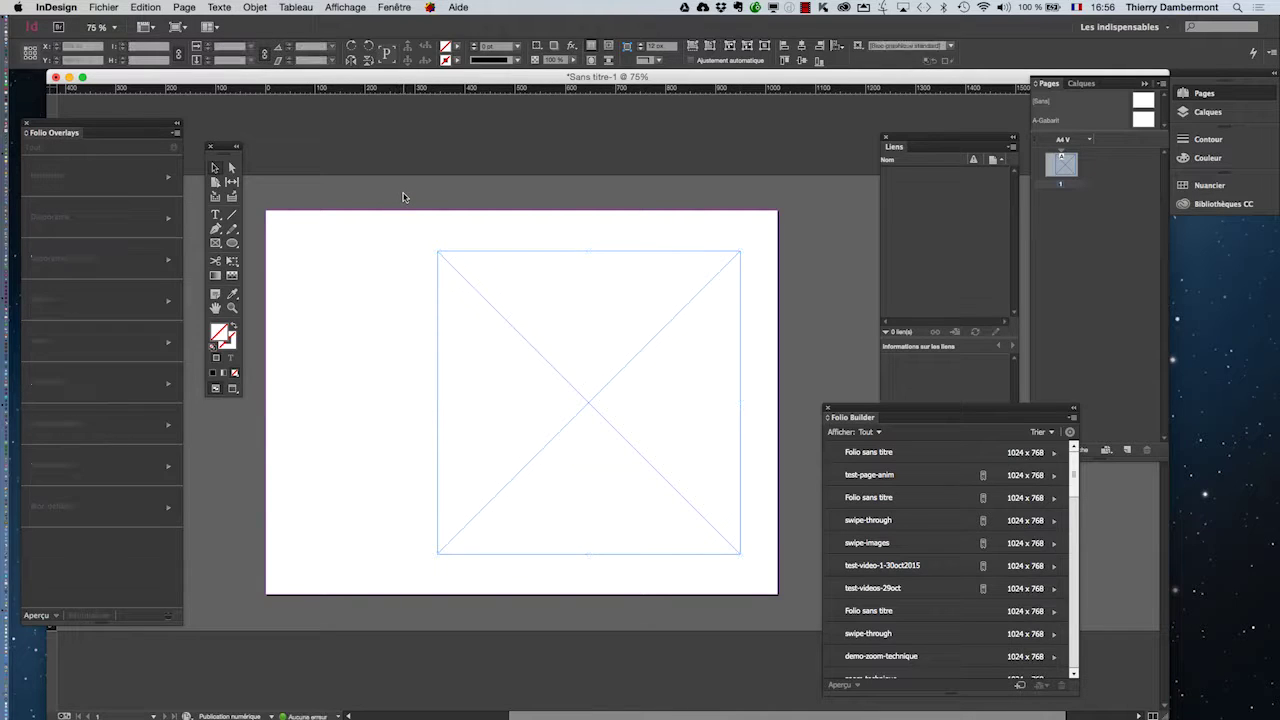
click(659, 306)
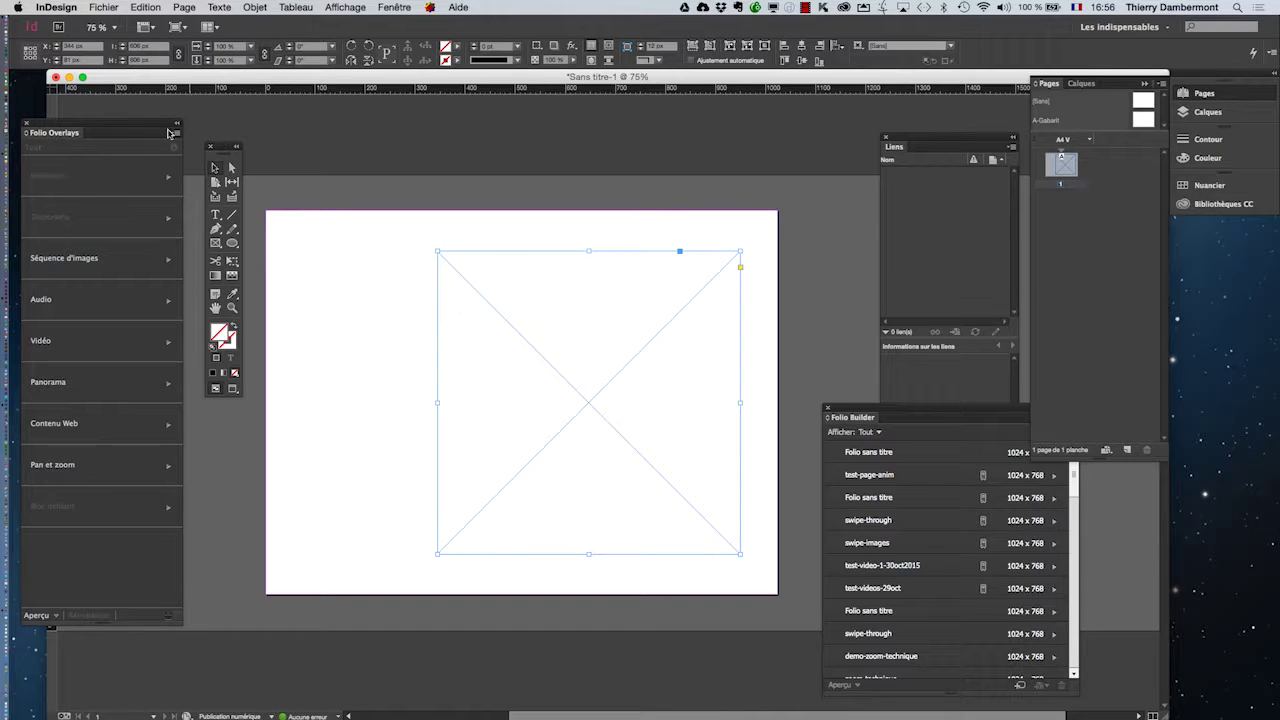
Swap the toolbox and Folio Overlays so that Folio Overlays sits between the toolbox and the selected frame
drag(171, 132, 205, 152)
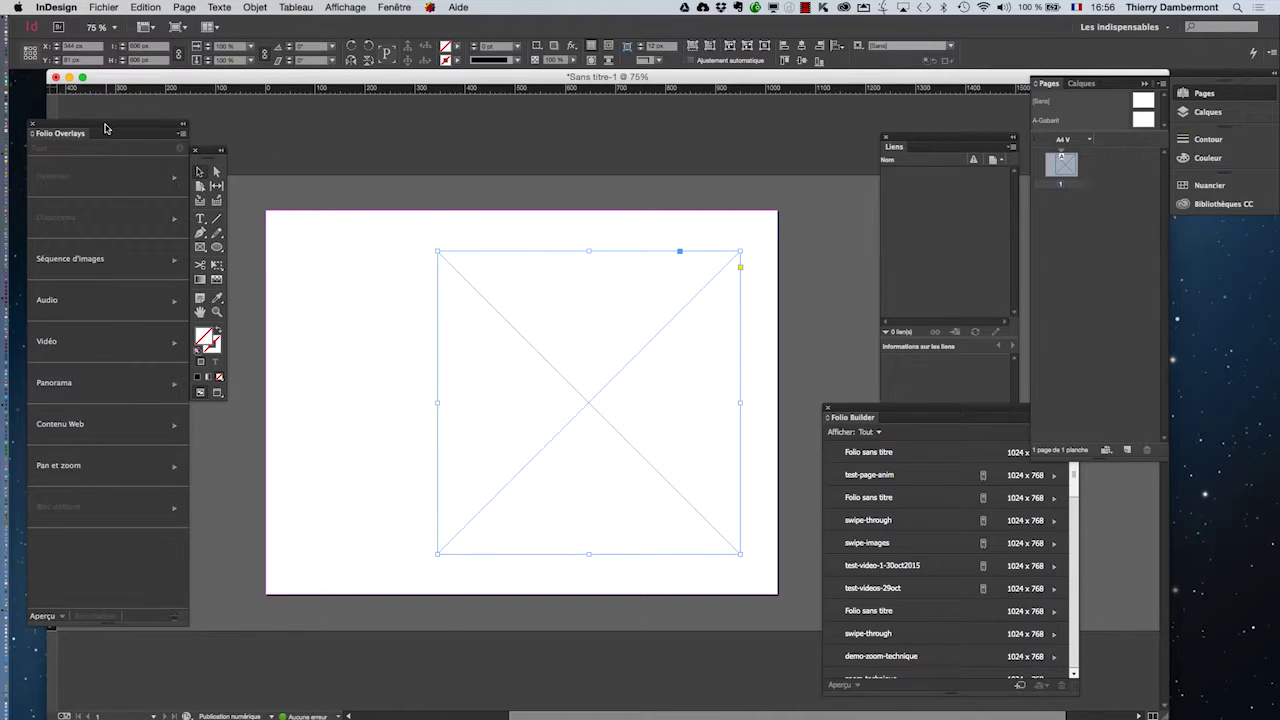
drag(106, 126, 364, 136)
drag(212, 155, 69, 136)
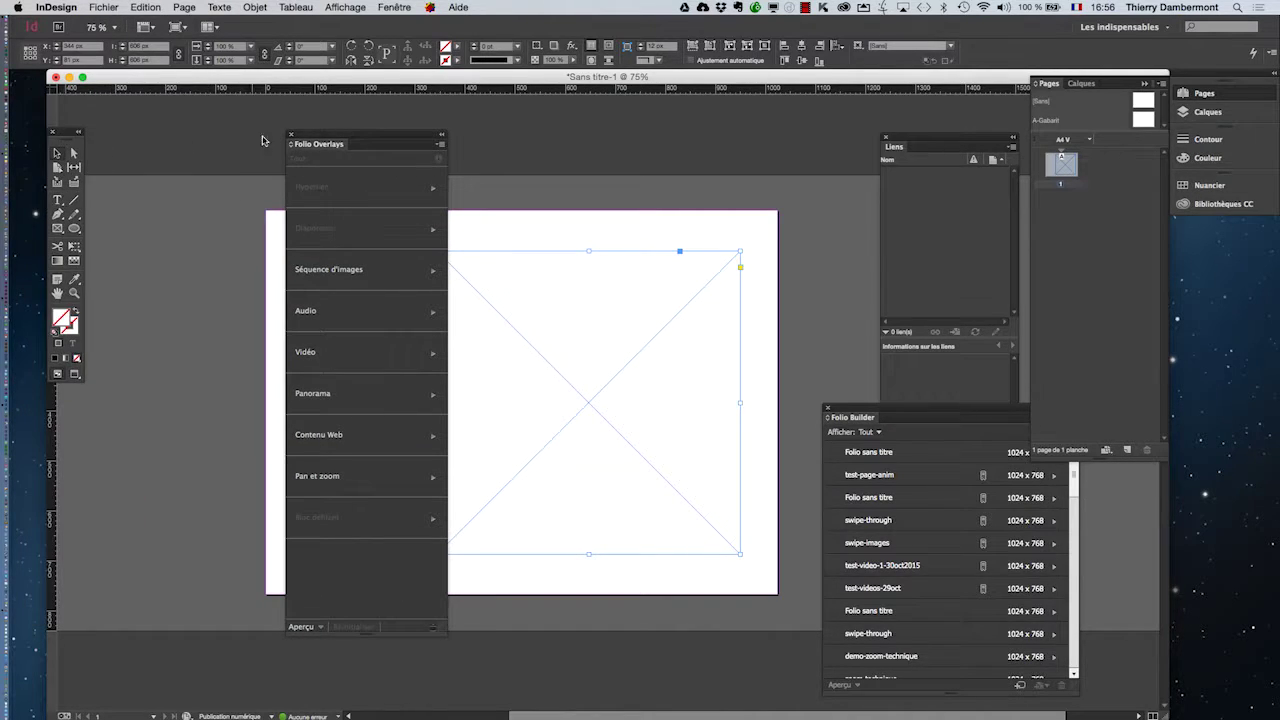
drag(334, 138, 201, 105)
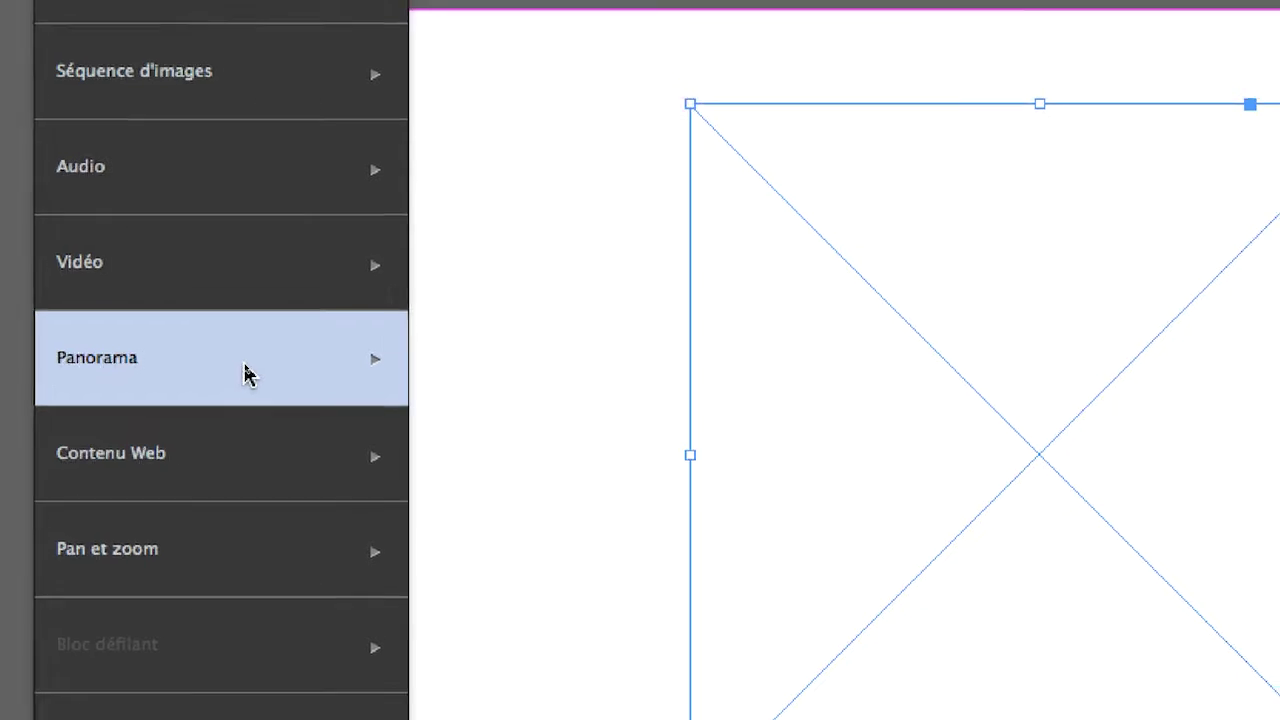
Add a Panorama overlay to the frame, loading the images from panoramaDPS/pano-en-six-fichiers with its files sorted by name
click(265, 368)
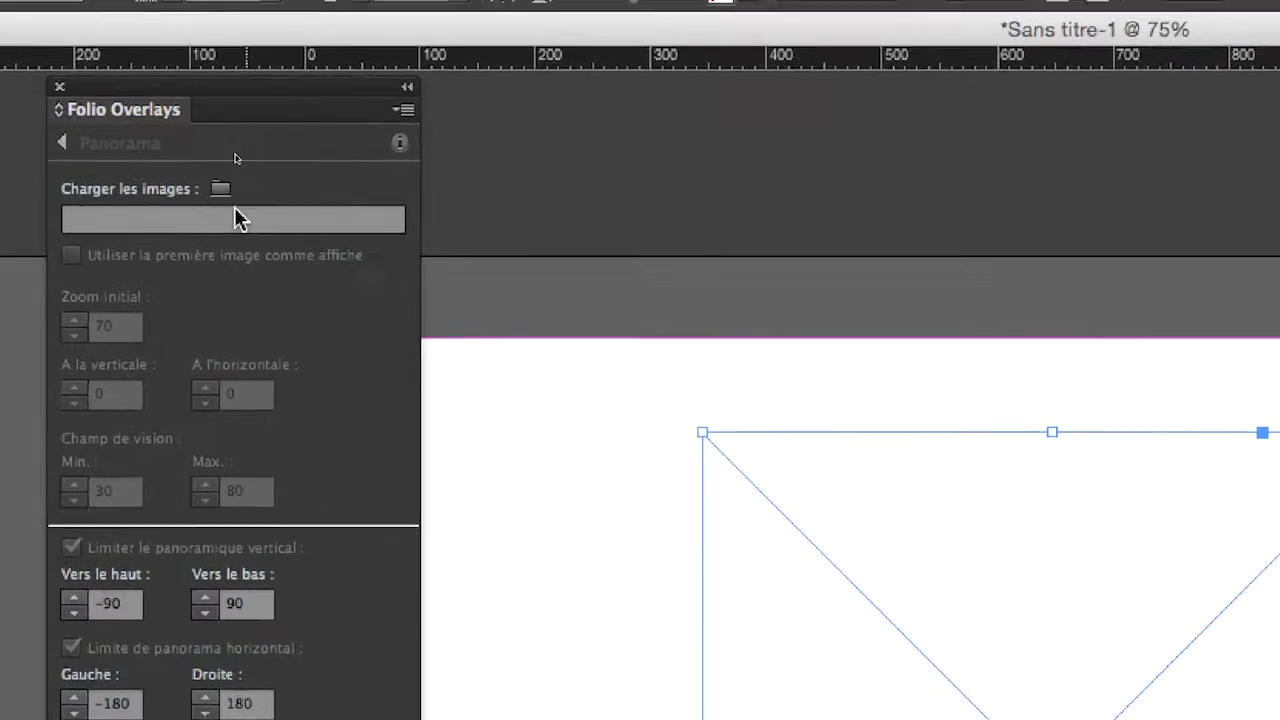
click(229, 201)
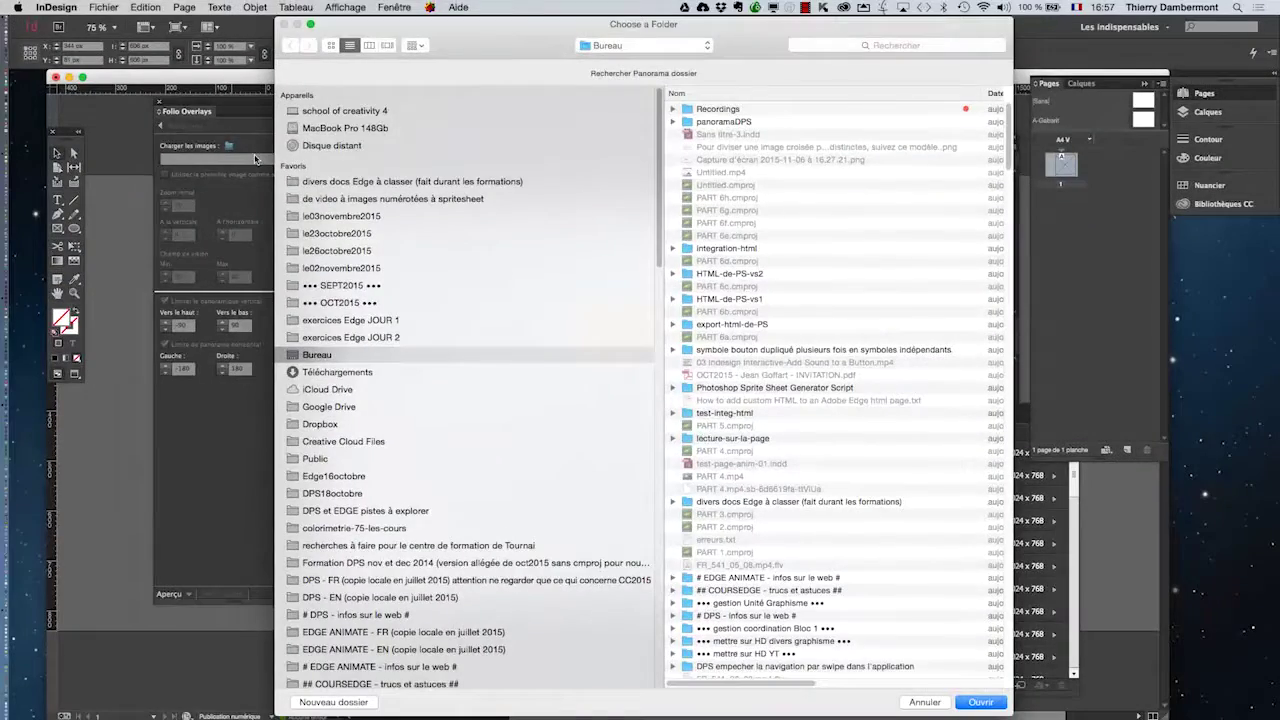
double_click(770, 122)
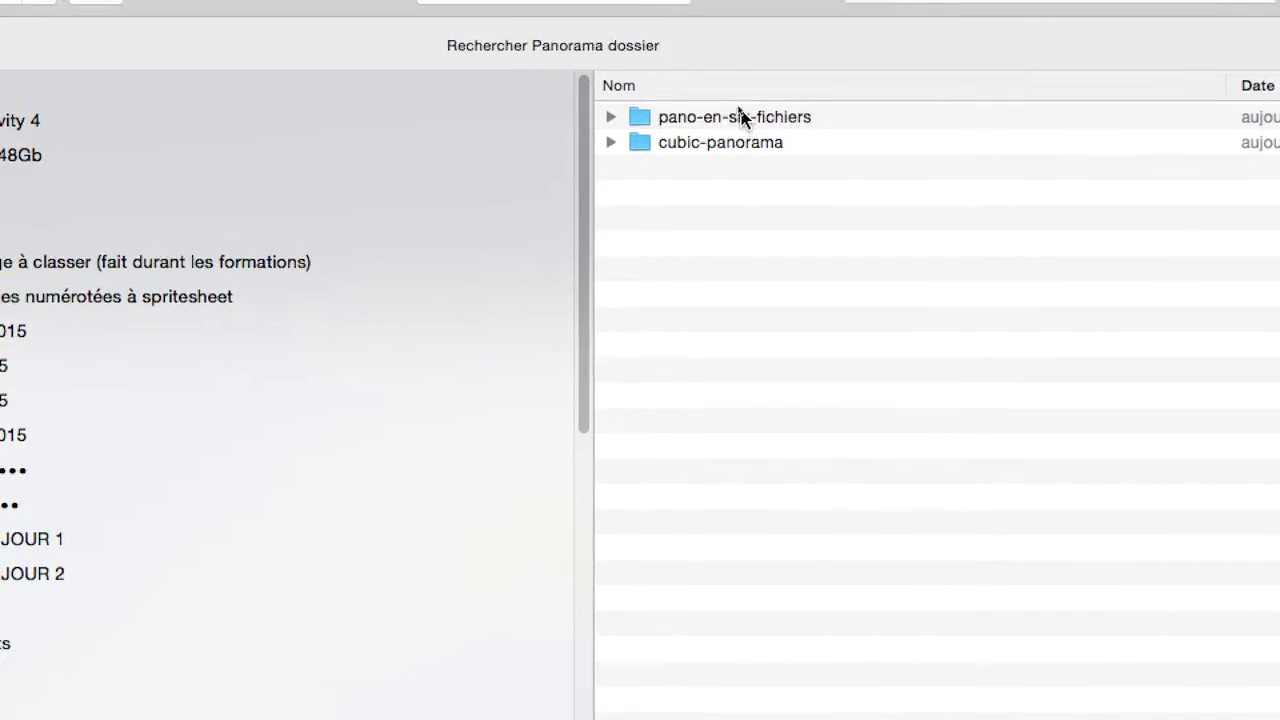
double_click(740, 117)
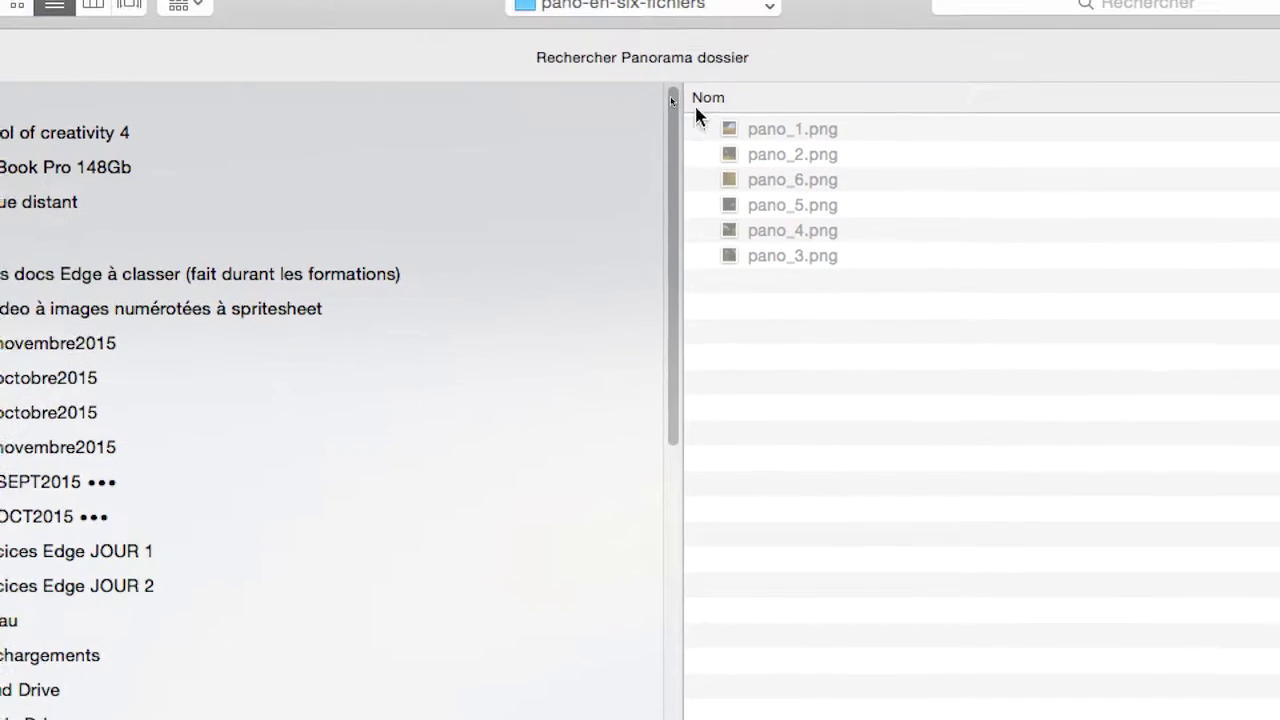
click(598, 39)
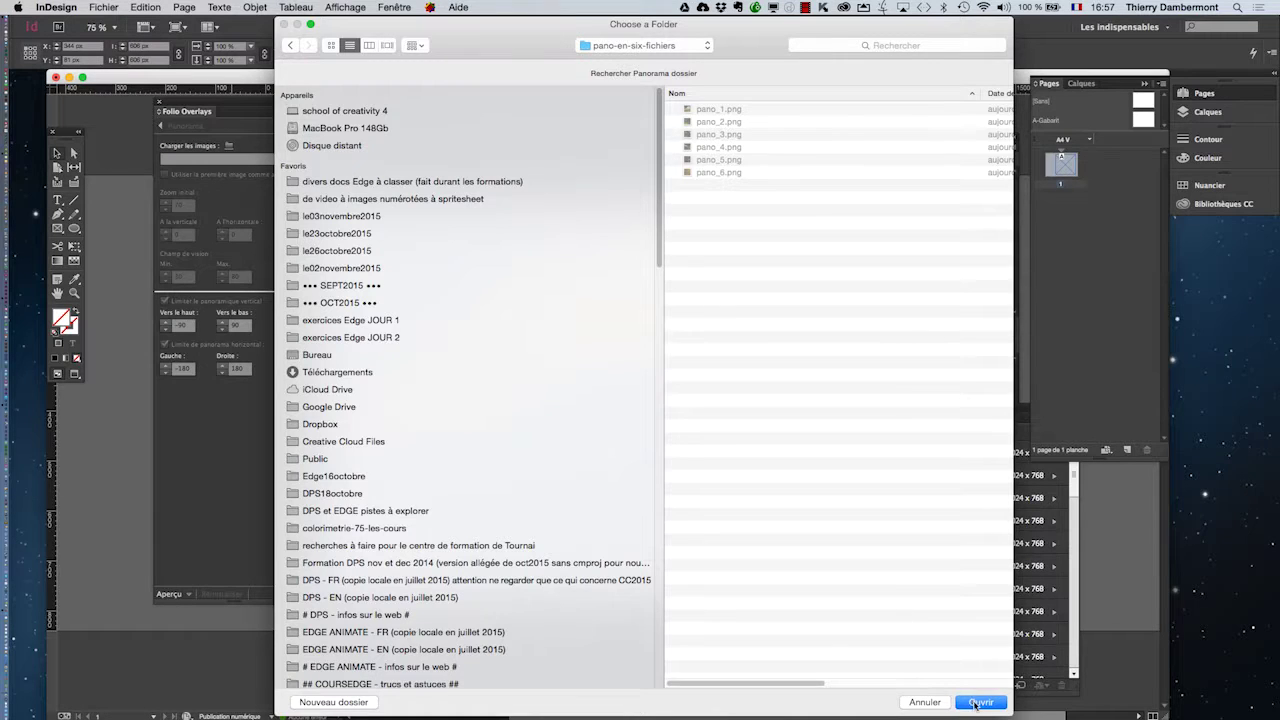
click(977, 703)
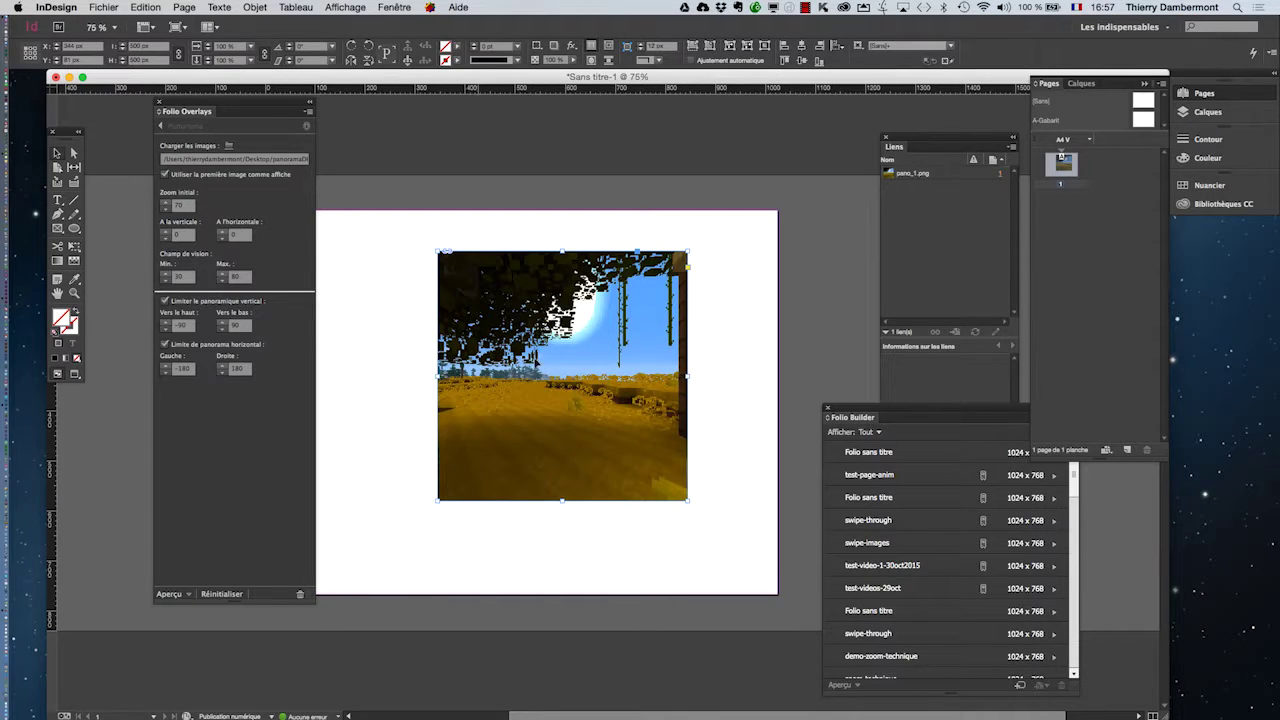
Move Folio Builder up, close Liens, and create a landscape-only Apple iPad folio of 1024 x 768 with PNG as default format
drag(894, 417, 866, 127)
click(885, 138)
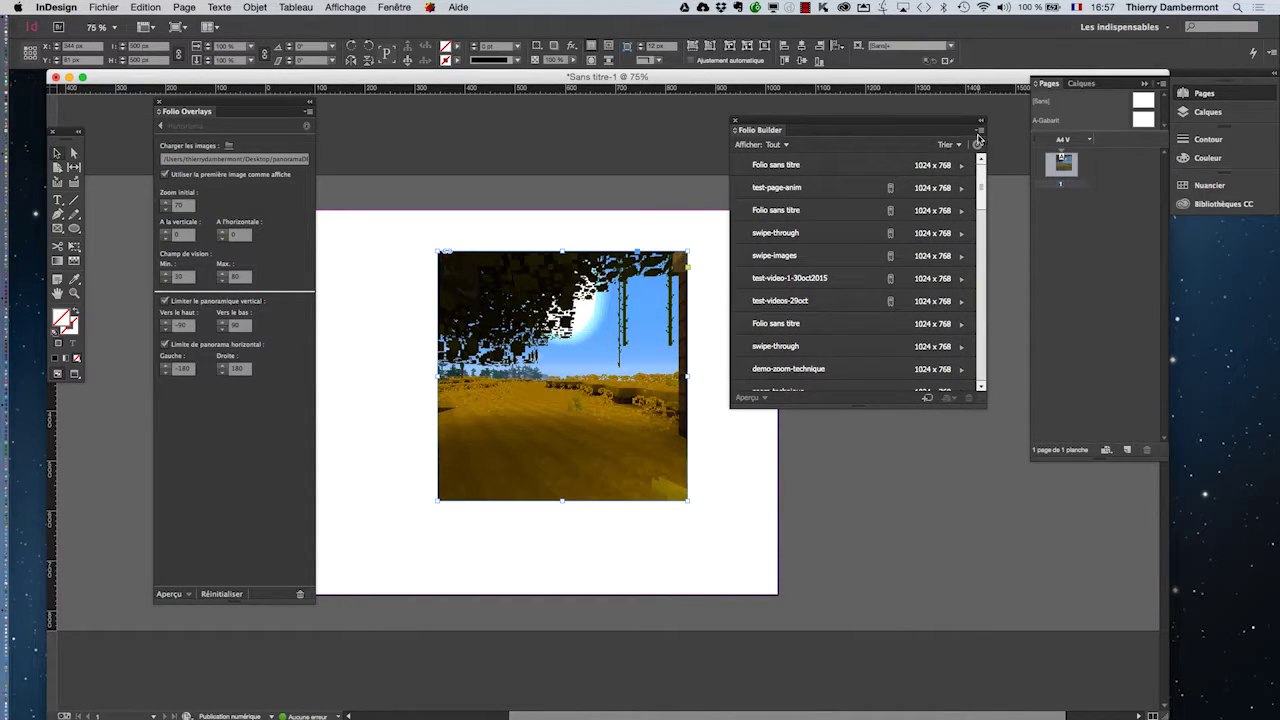
click(979, 131)
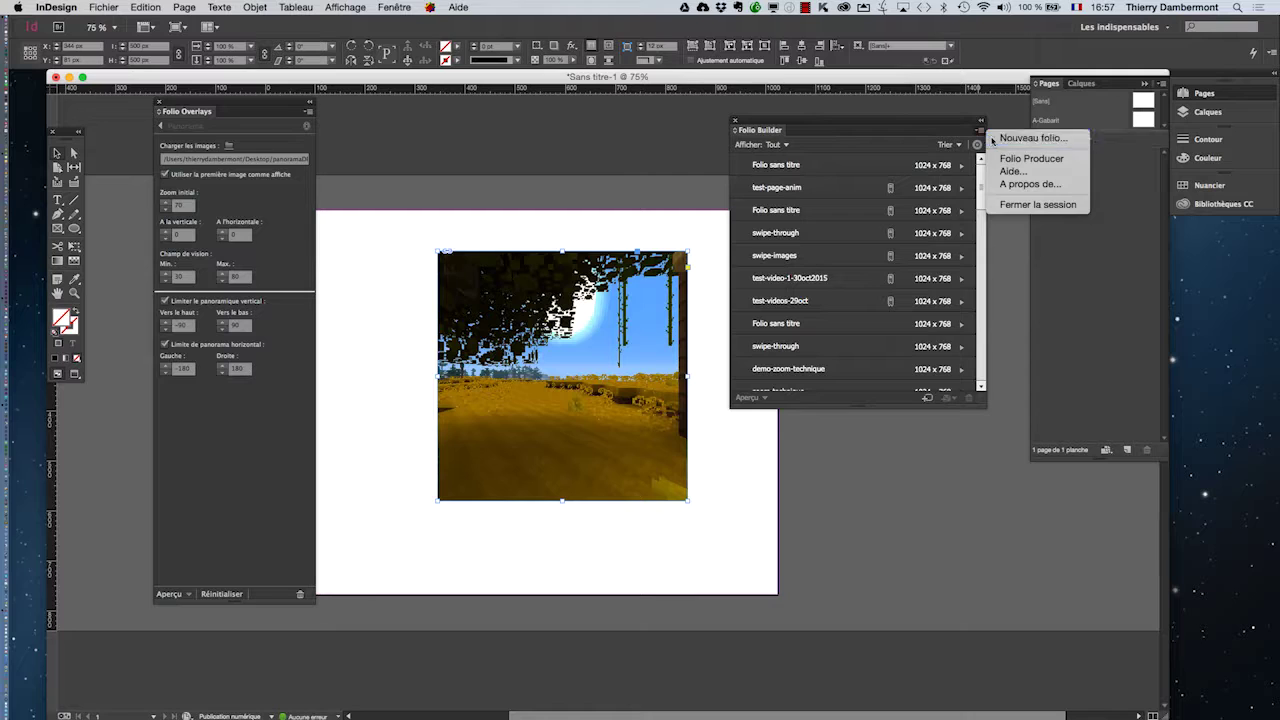
click(993, 139)
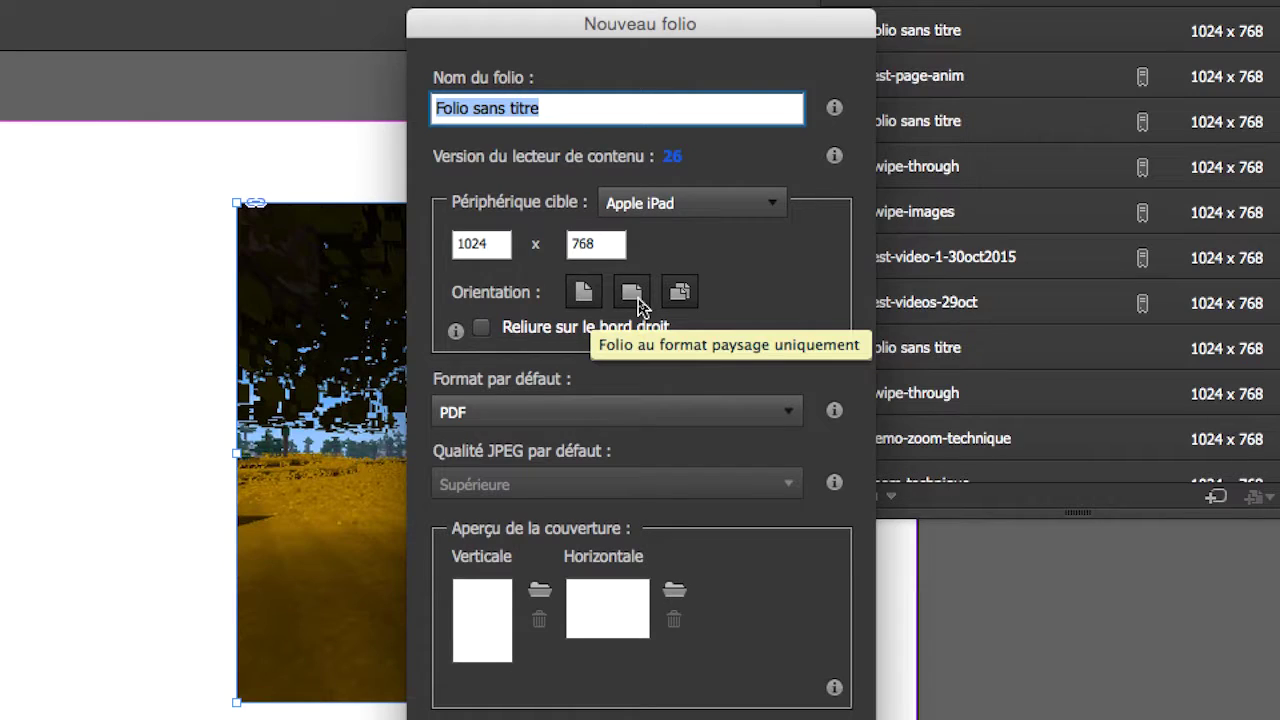
click(636, 300)
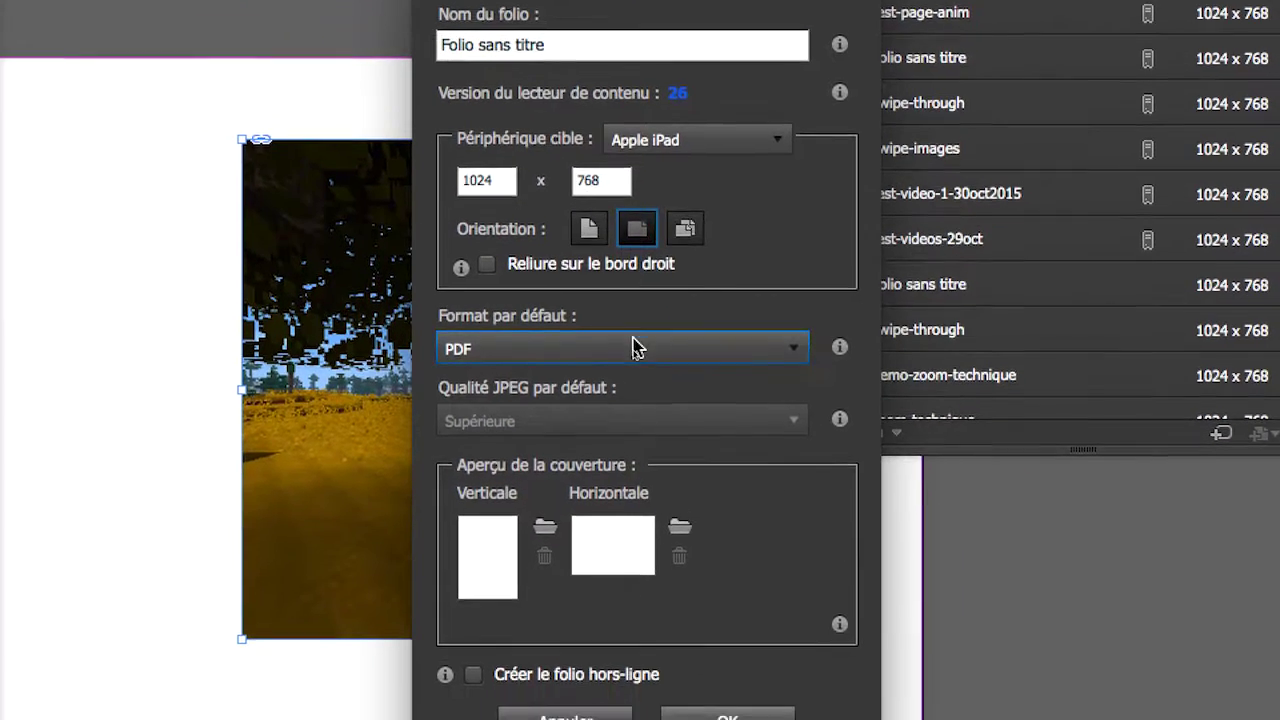
click(634, 382)
click(631, 381)
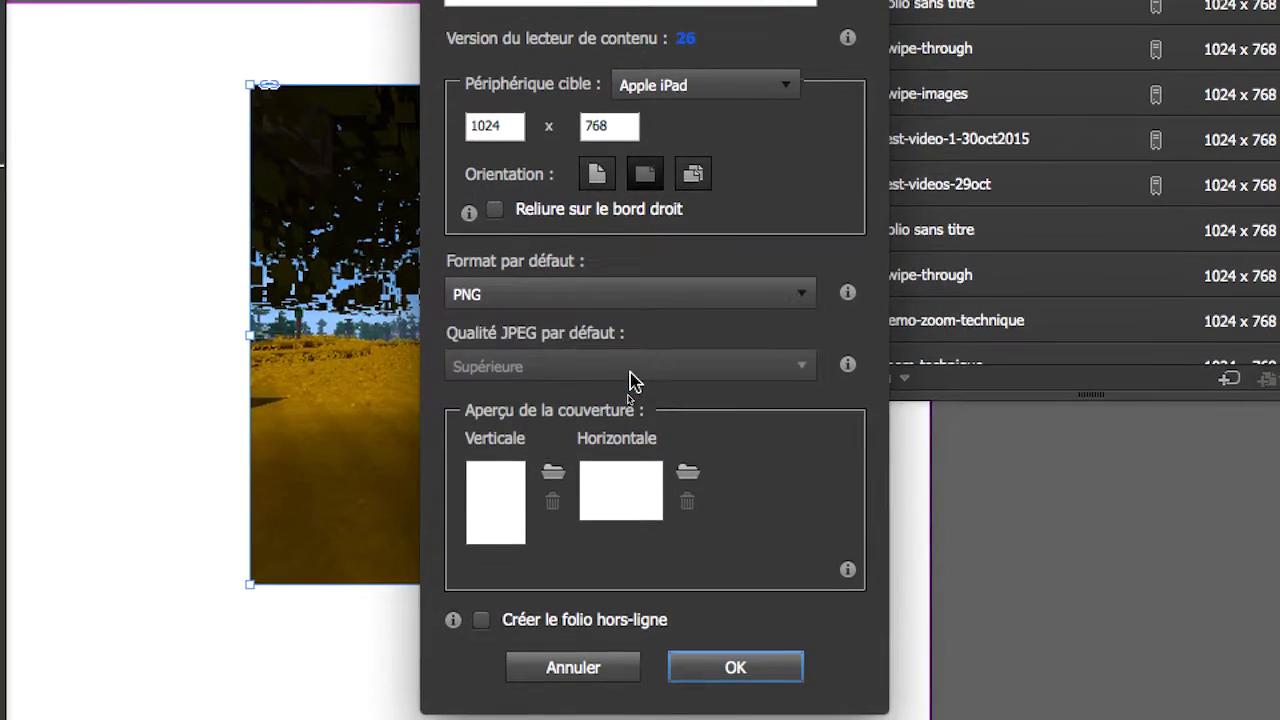
click(582, 618)
click(655, 485)
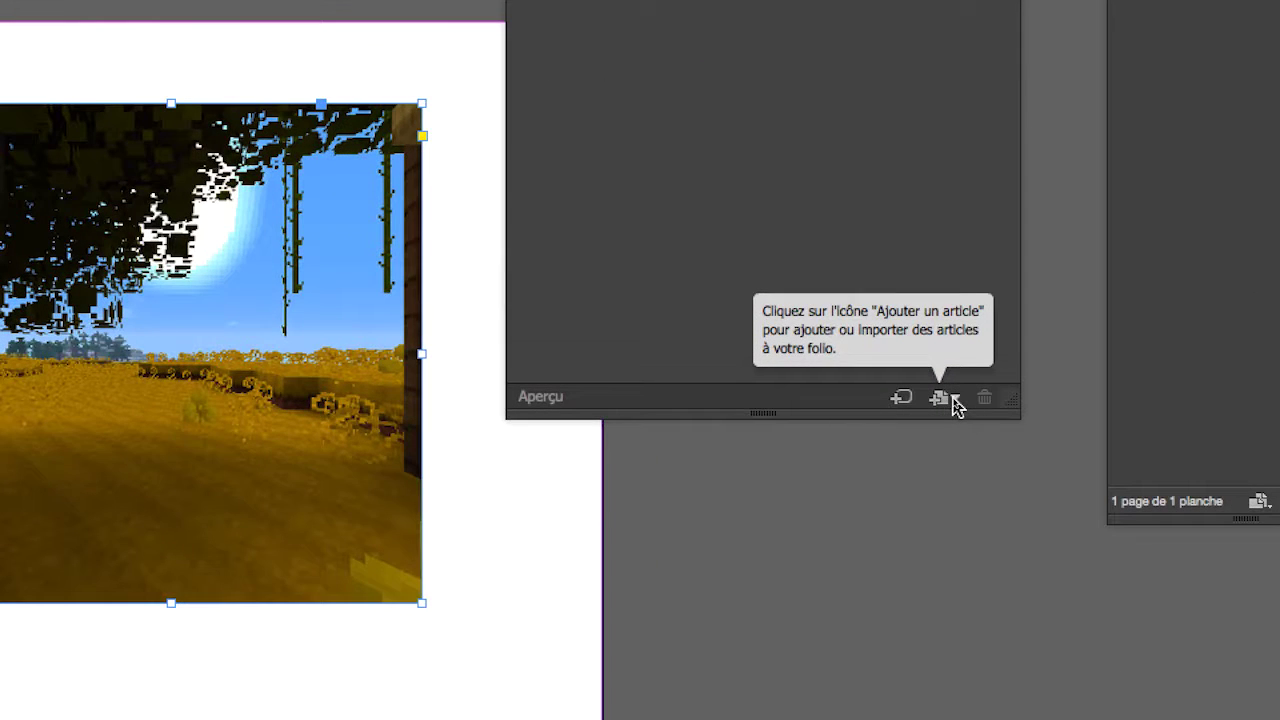
Add the open InDesign document to the folio as a PNG article named Article sans titre, saving it to Bureau as Sans titre-1.indd and replacing the existing file
click(955, 403)
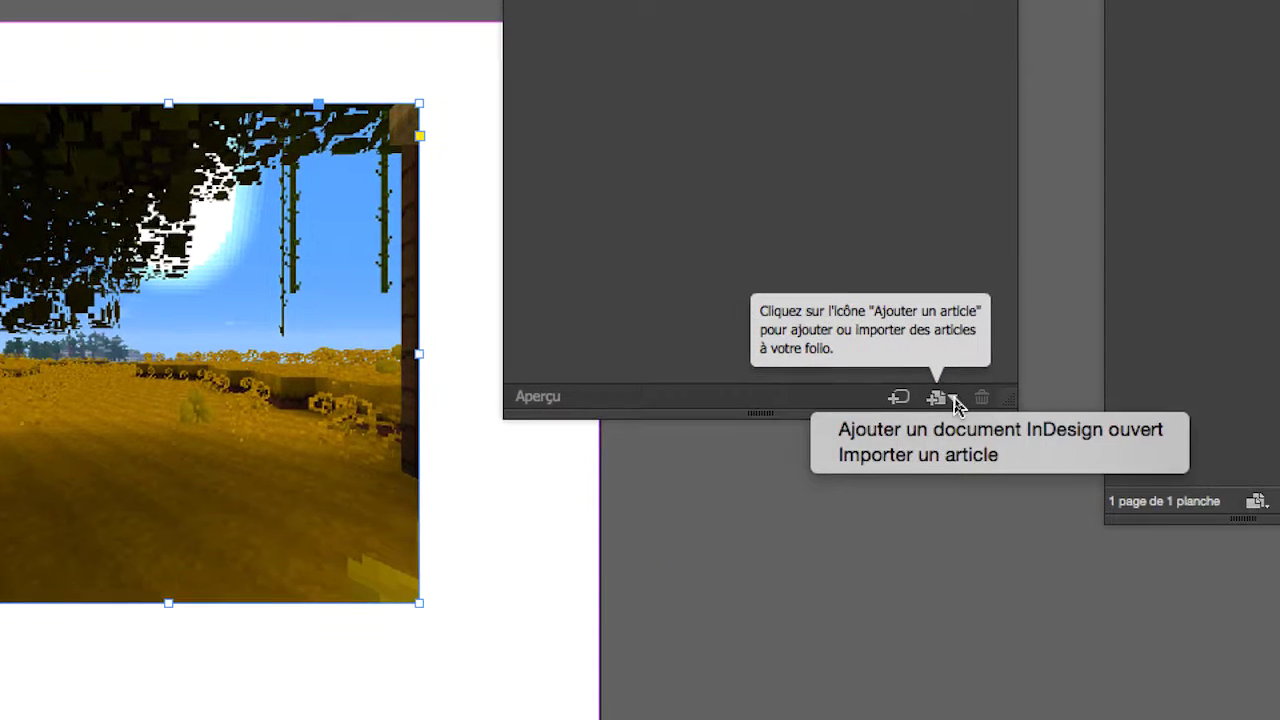
click(961, 410)
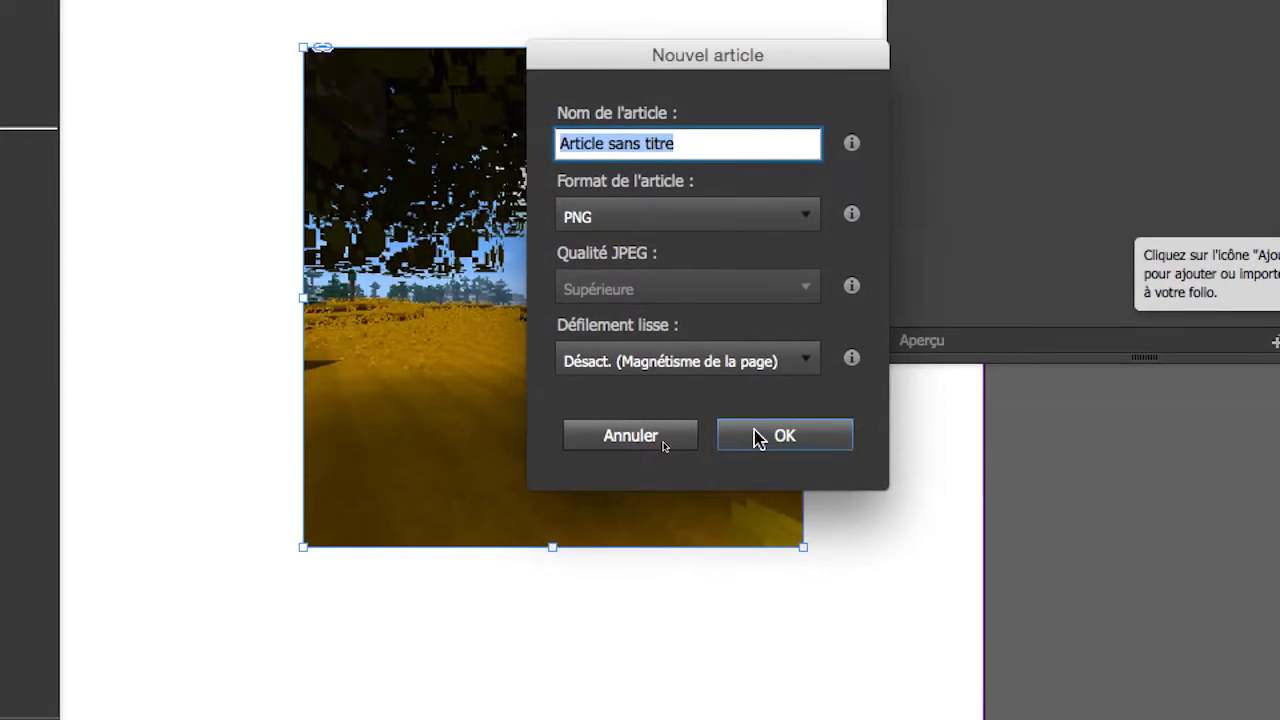
click(849, 574)
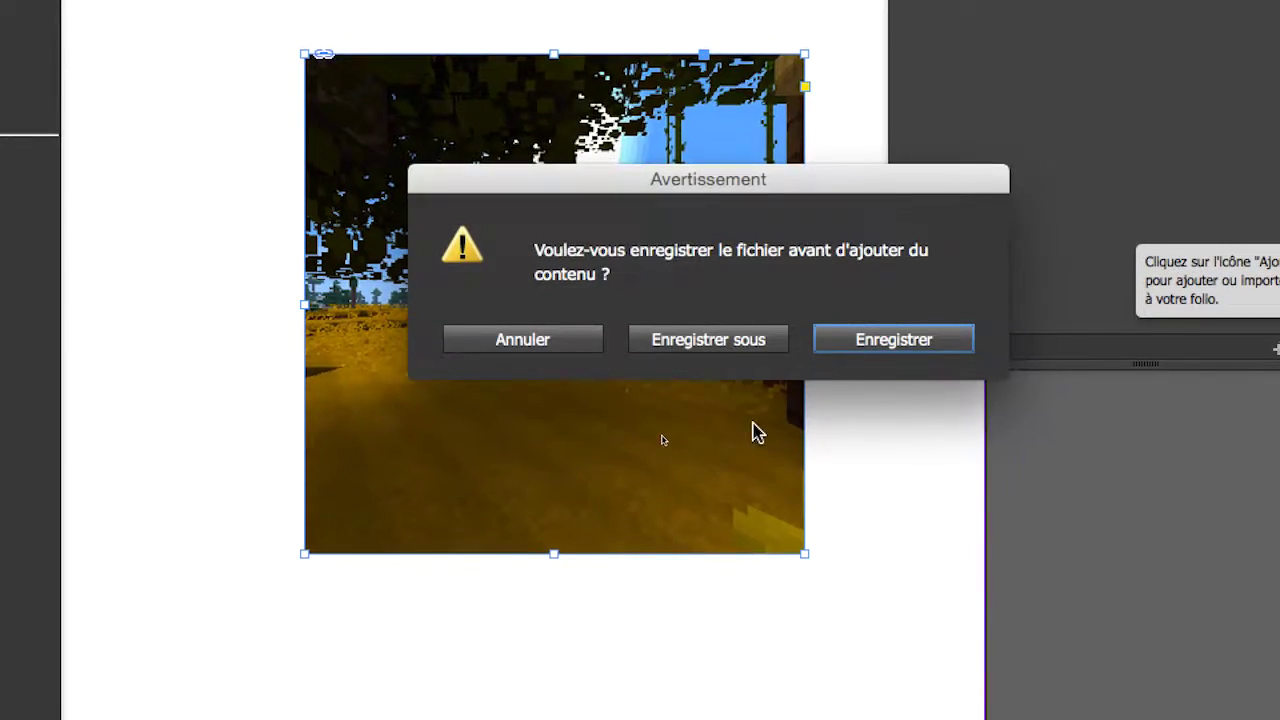
click(852, 349)
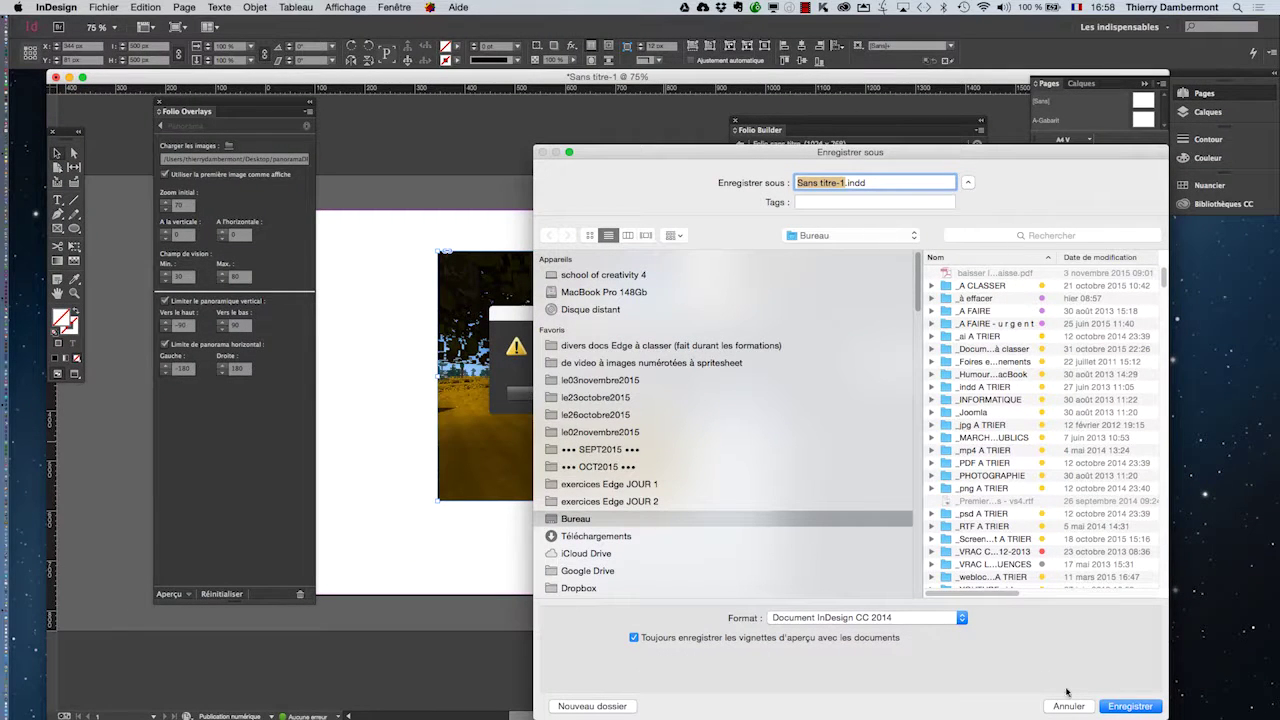
click(1122, 711)
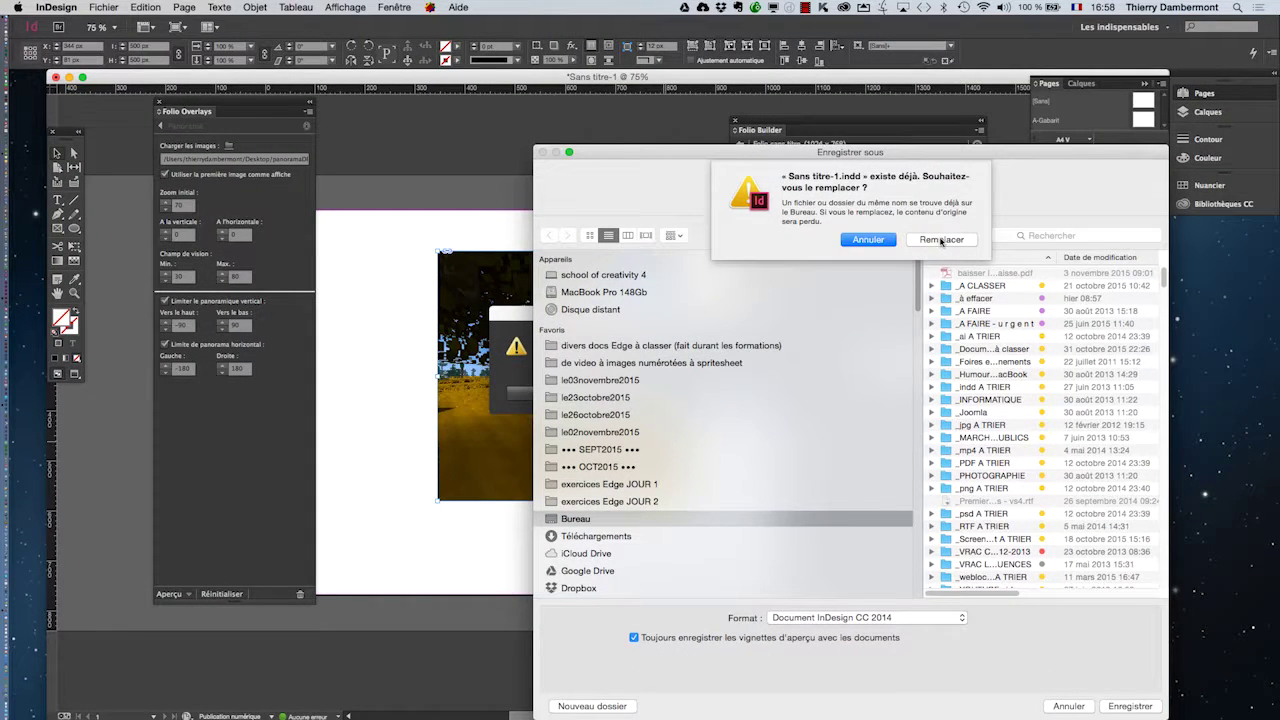
click(950, 241)
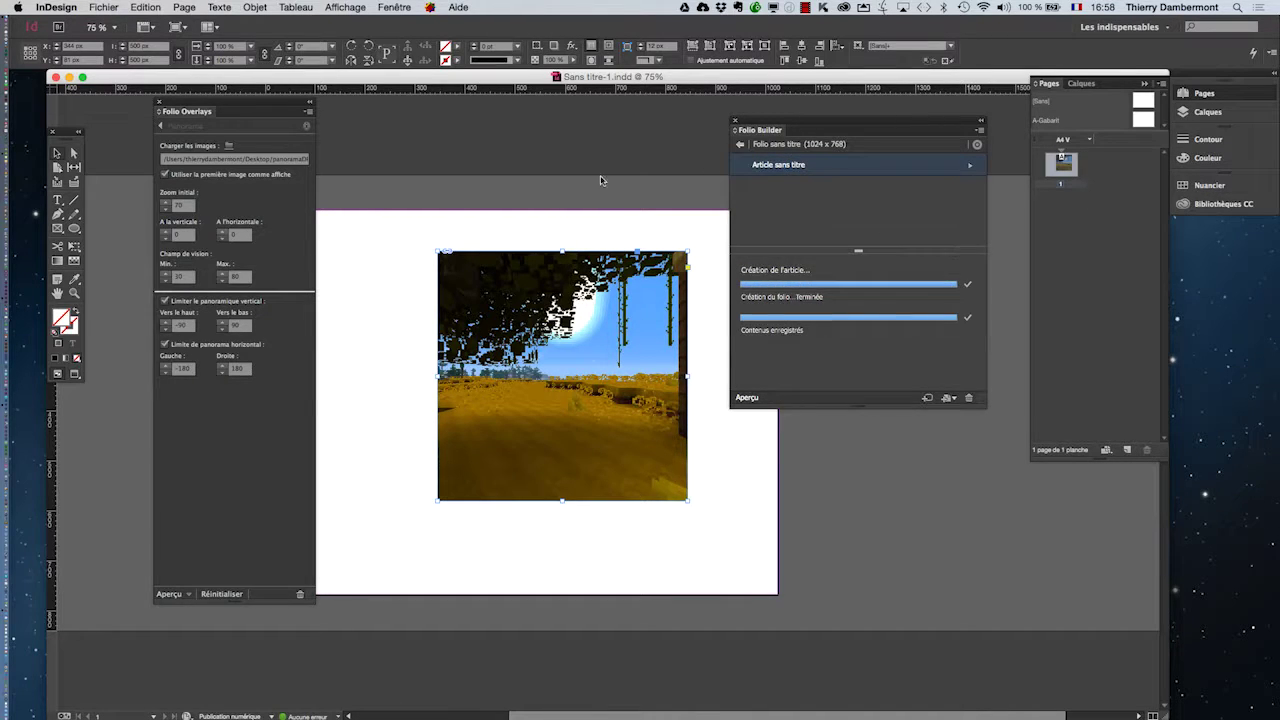
Return to the list of all folios and preview the new folio on the computer in Adobe Content Viewer
drag(240, 102, 172, 111)
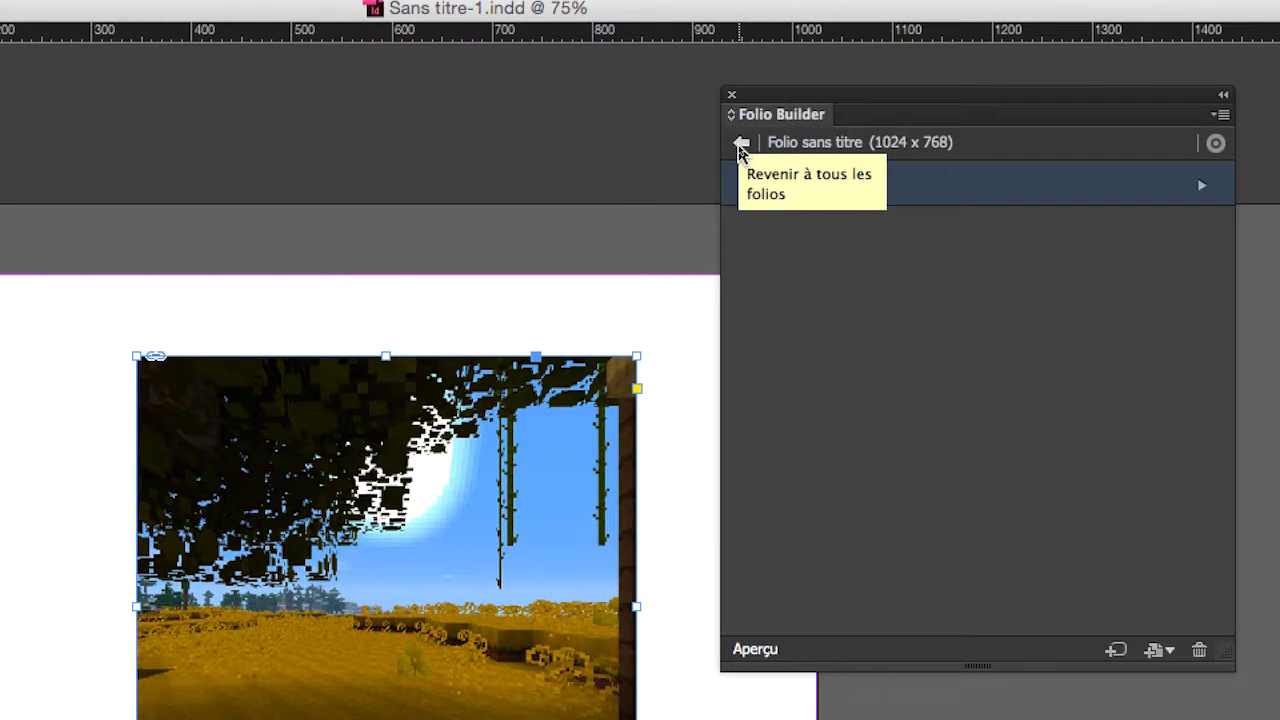
click(741, 146)
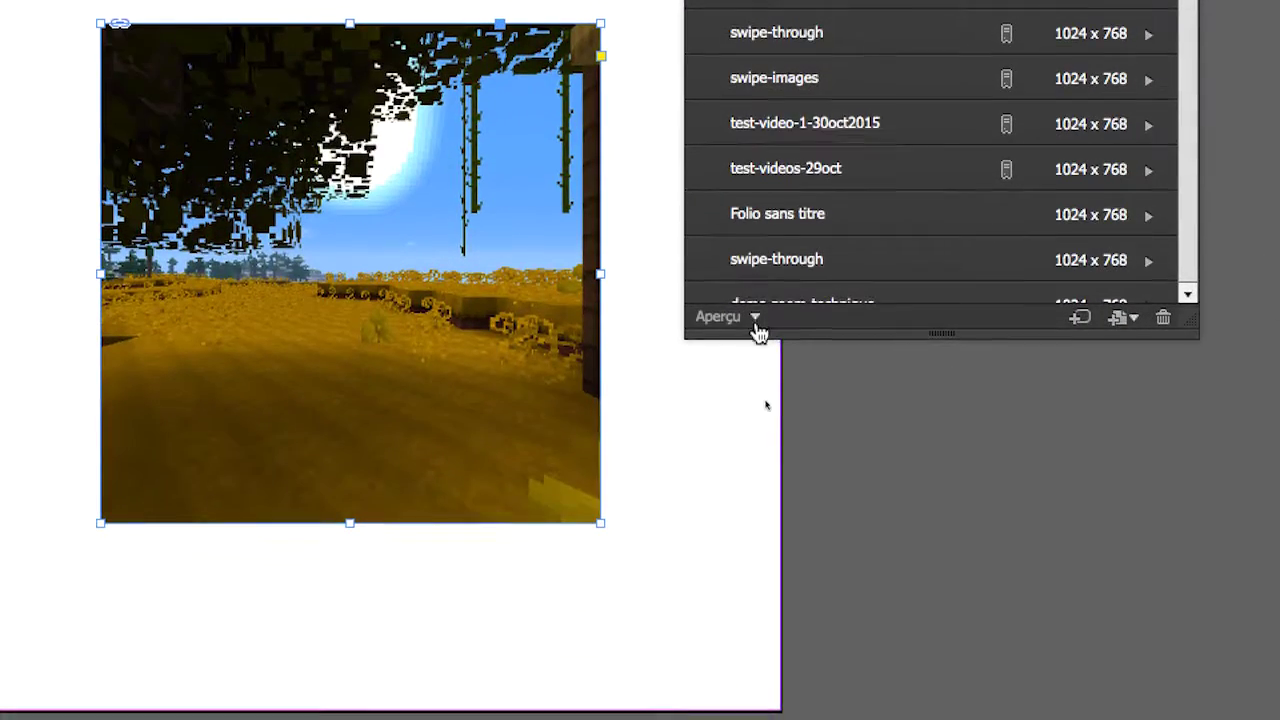
click(757, 326)
click(757, 336)
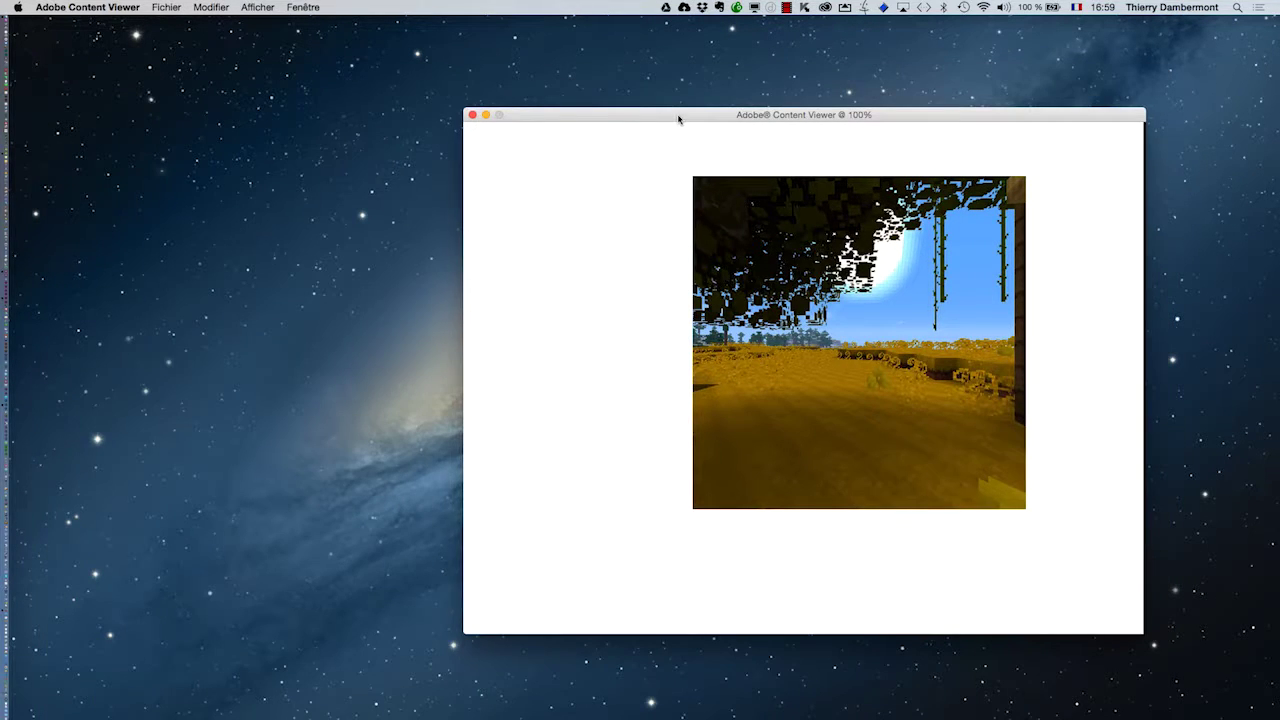
Reposition the Content Viewer window, open the panorama full-window to look around the scene, and close it to return to the page
drag(678, 118, 384, 105)
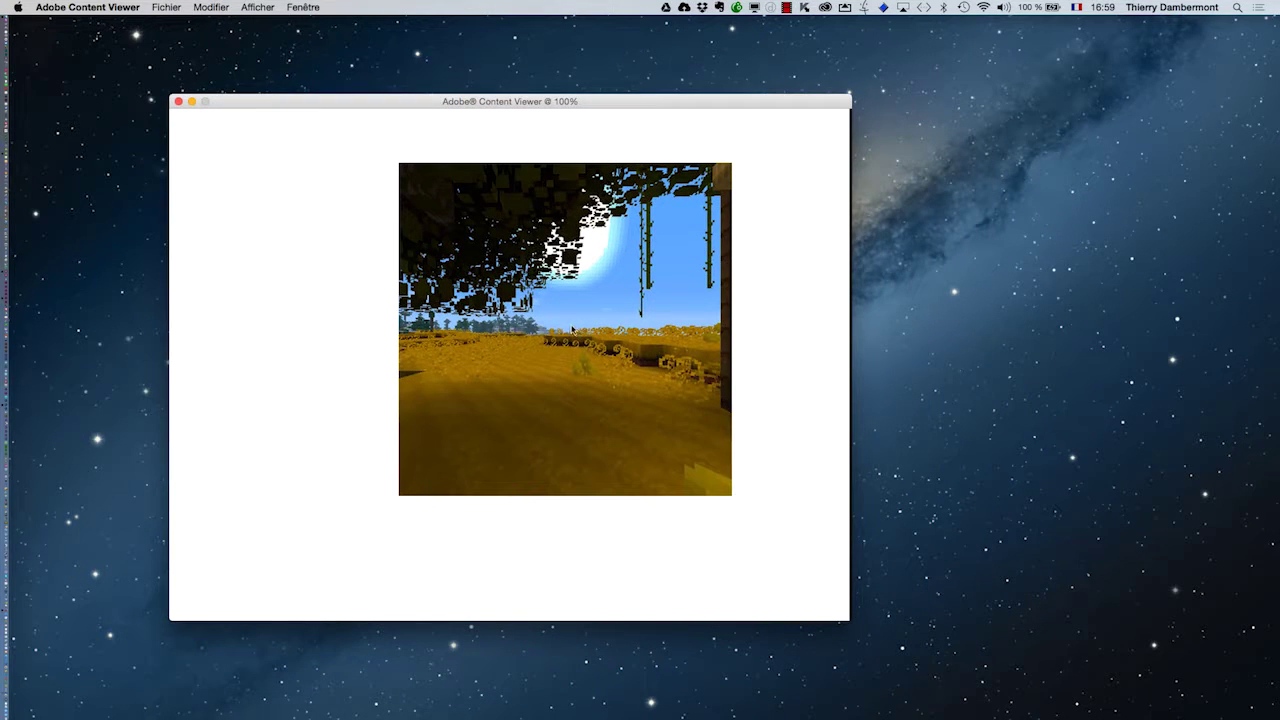
drag(583, 103, 659, 93)
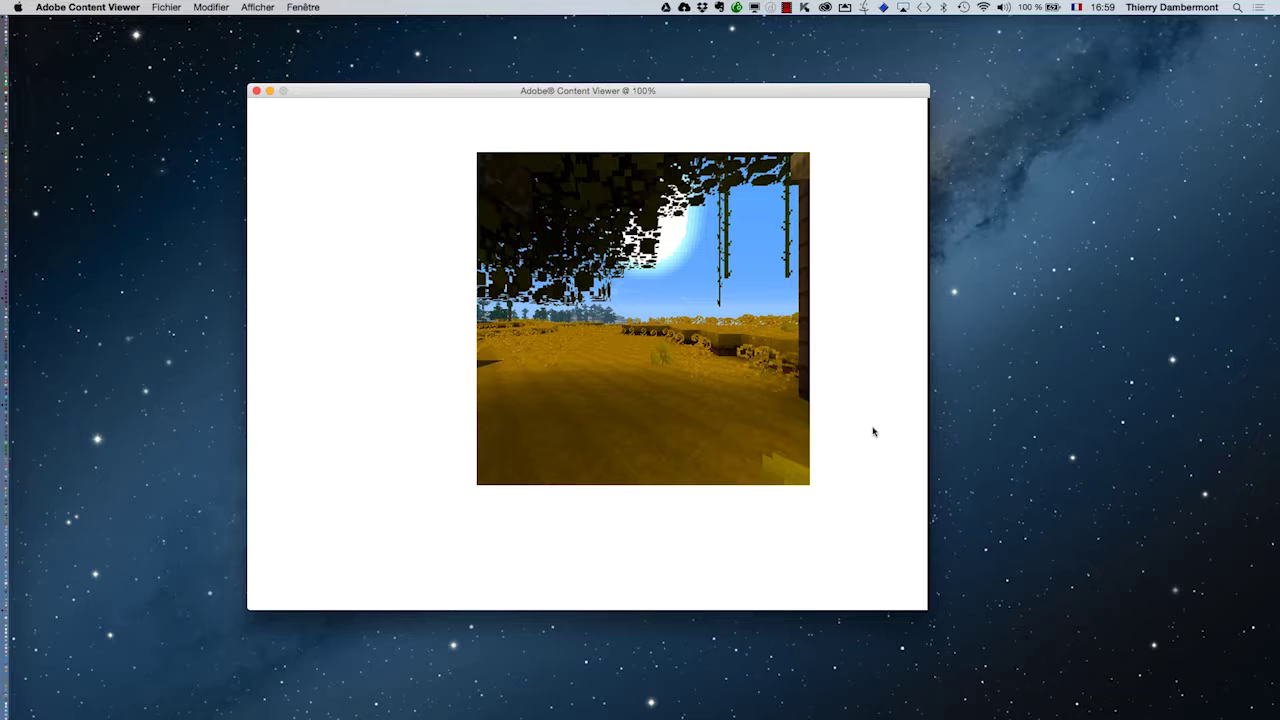
click(678, 320)
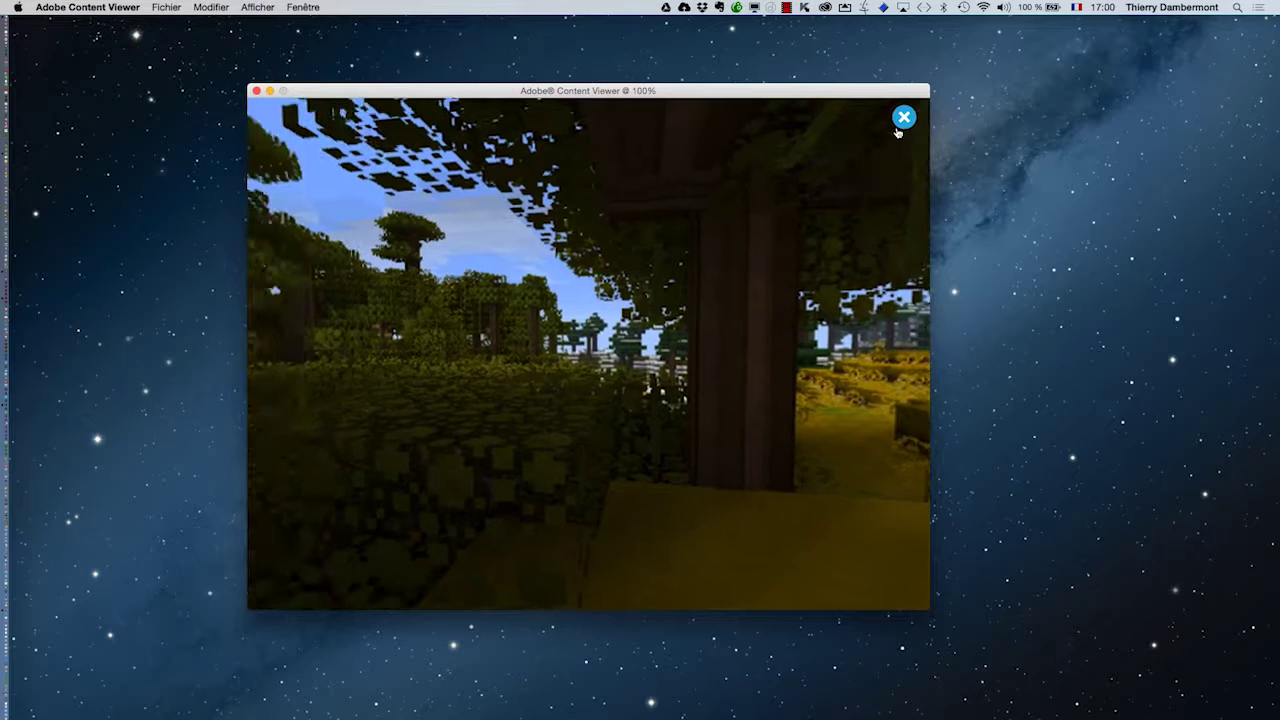
click(903, 118)
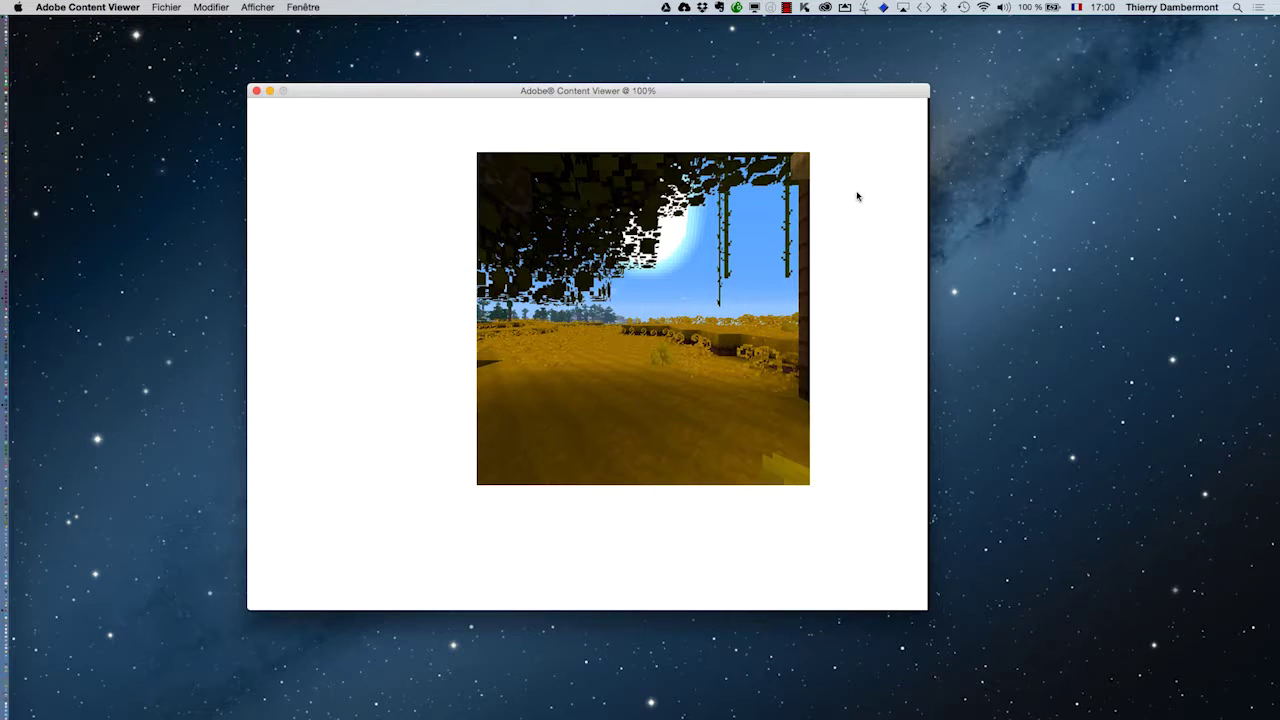